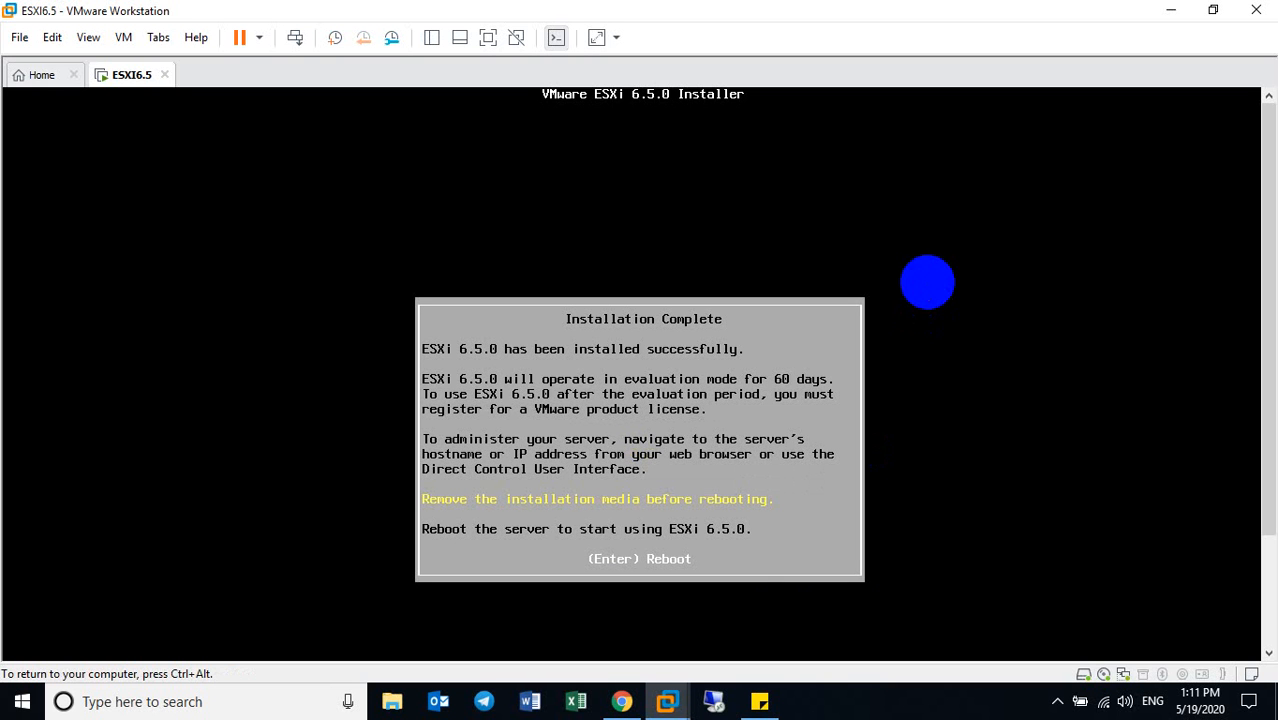
# Reboot the freshly installed ESXi server and add a second network adapter to the virtual machine's hardware
pyautogui.press('Return')
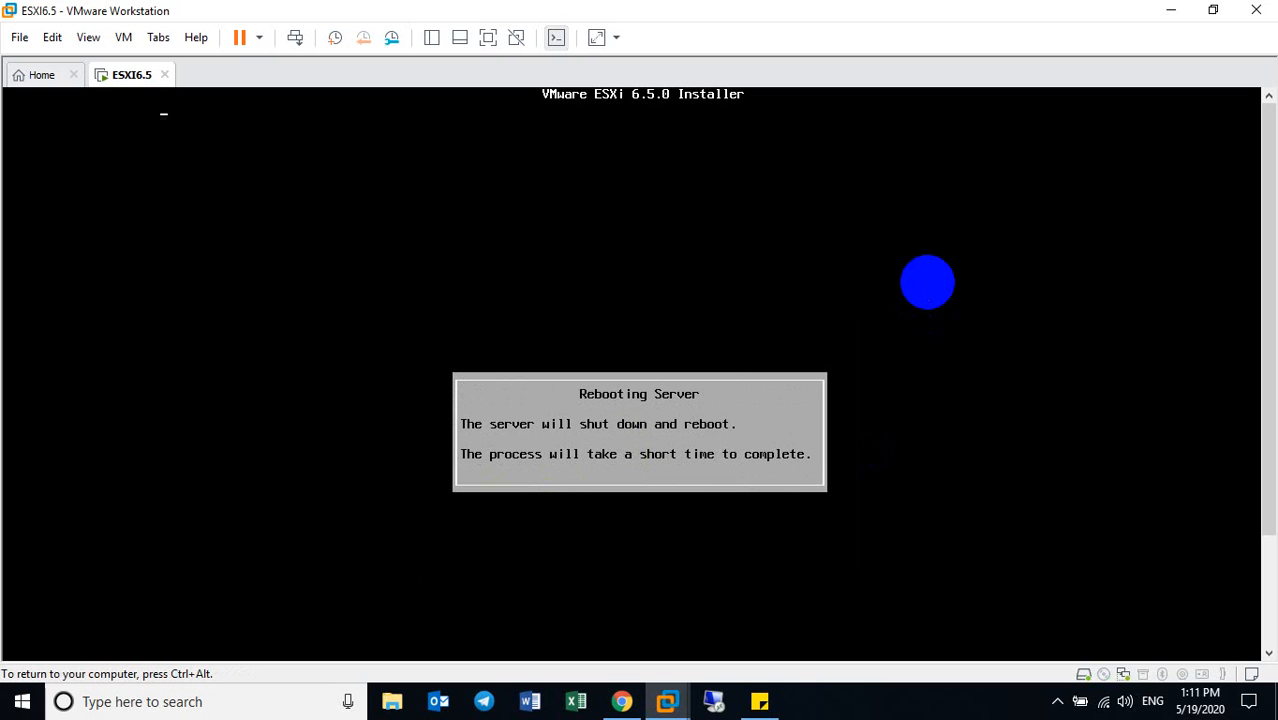
pyautogui.hotkey('ctrl', 'alt')
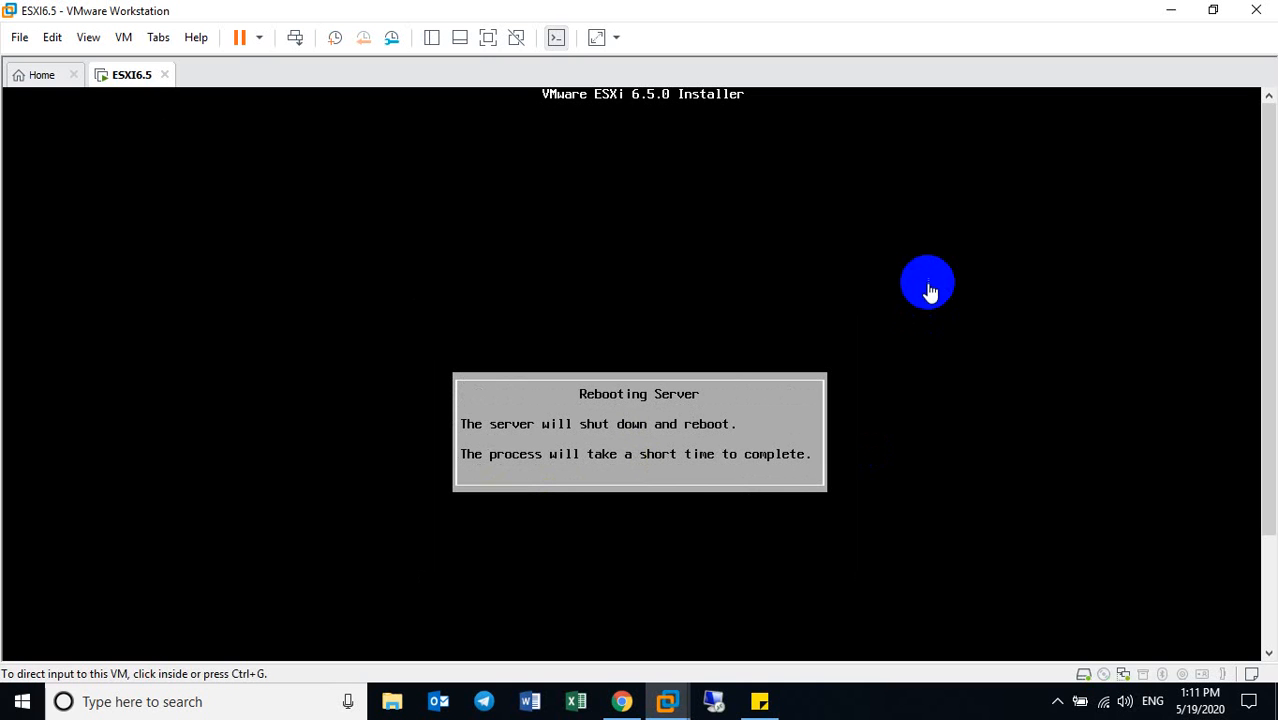
pyautogui.click(1122, 675)
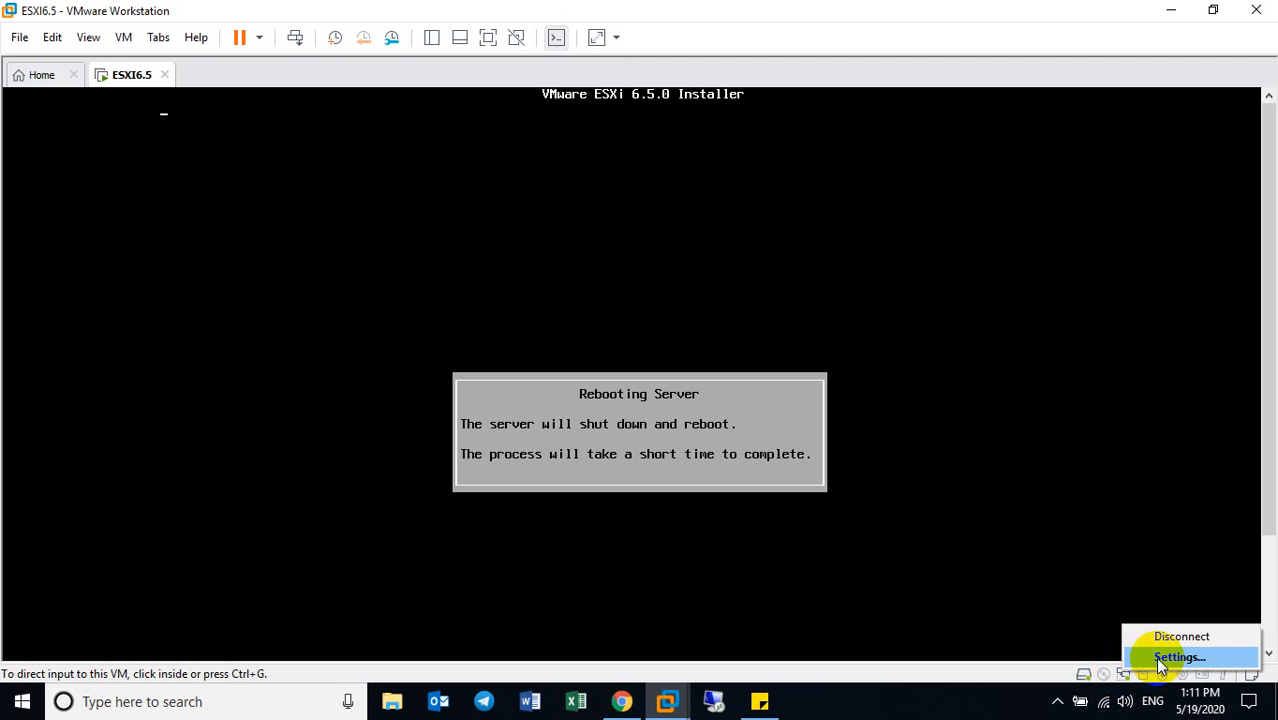
pyautogui.click(1175, 657)
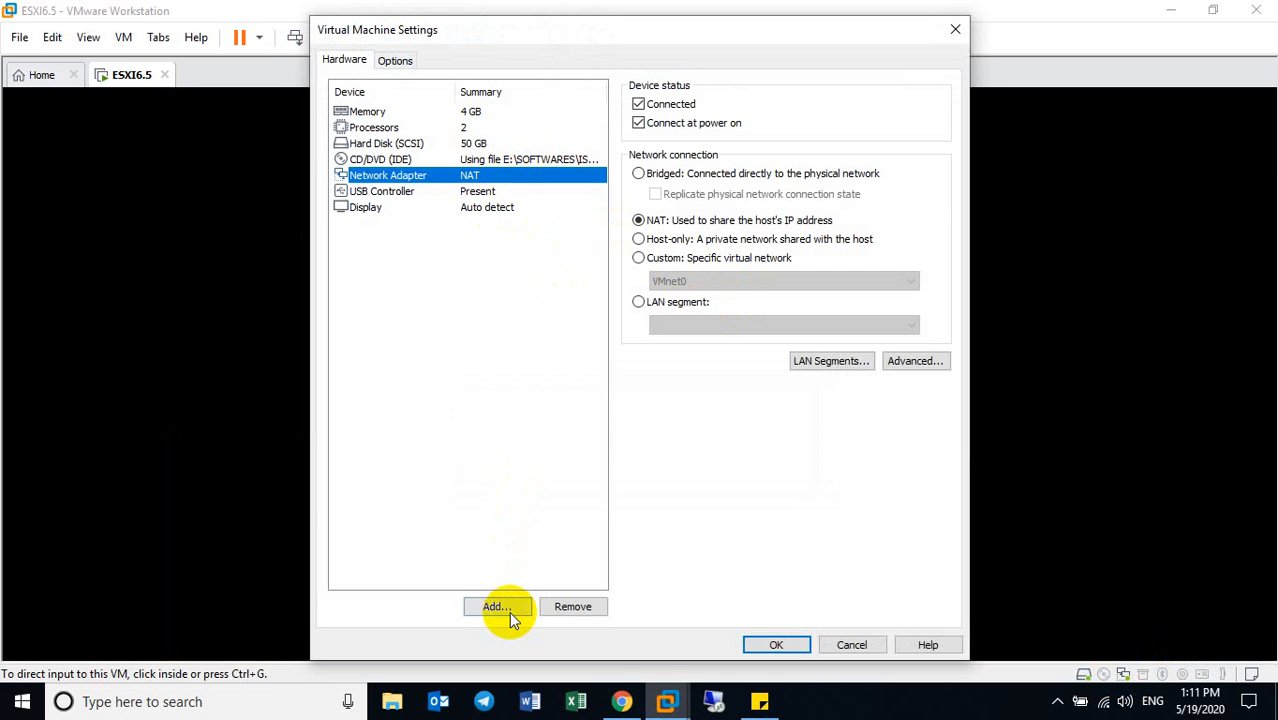
pyautogui.click(497, 607)
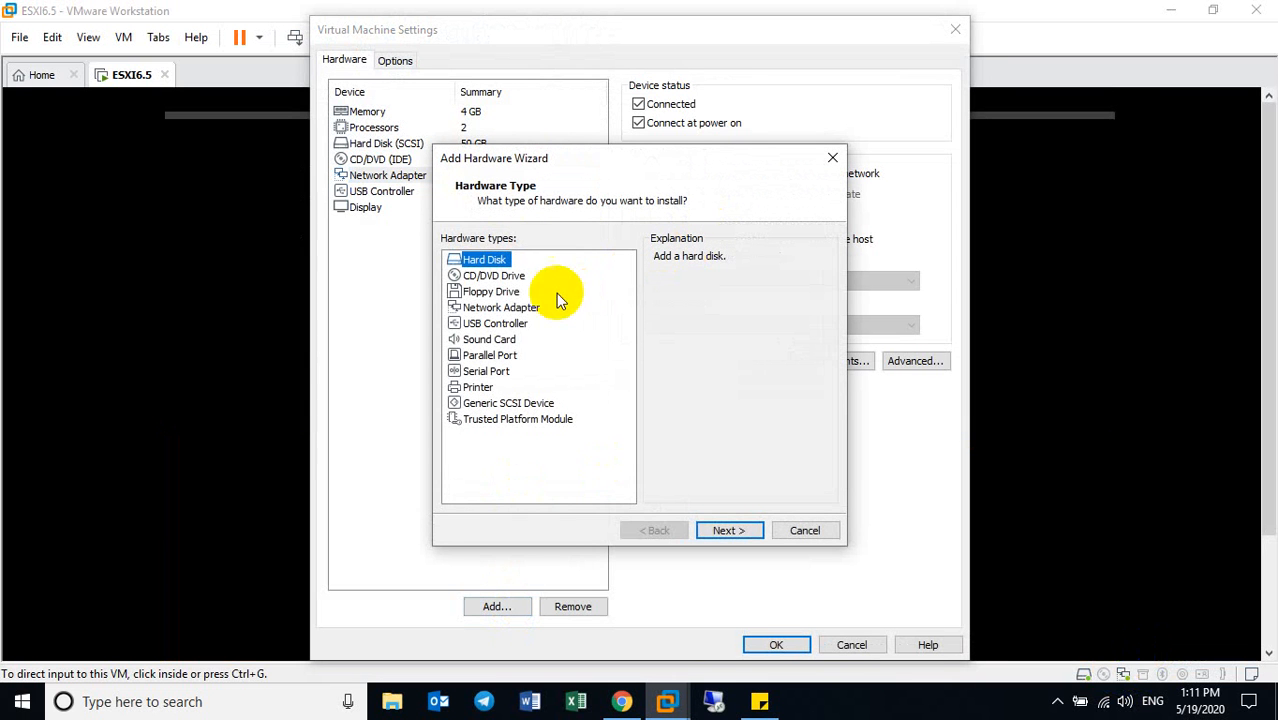
pyautogui.click(500, 308)
pyautogui.click(729, 530)
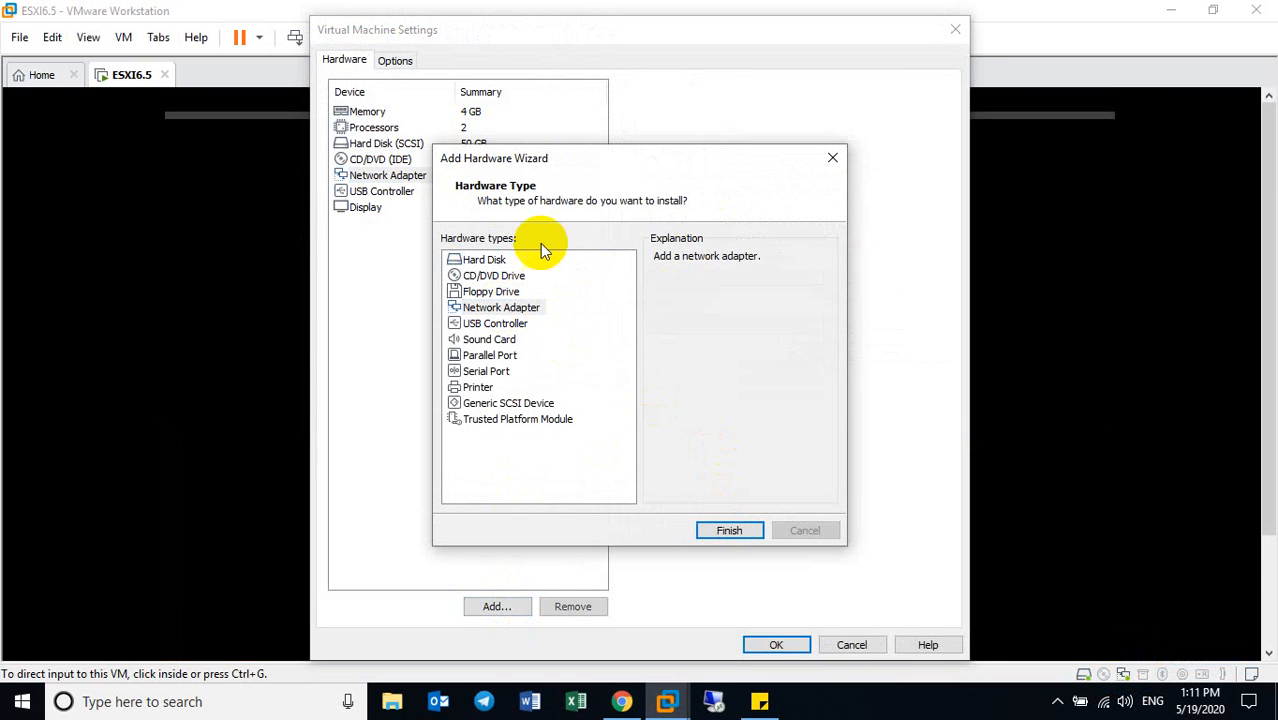
# Set the first network adapter to a Bridged connection and enable replicating the physical network connection state
pyautogui.click(494, 175)
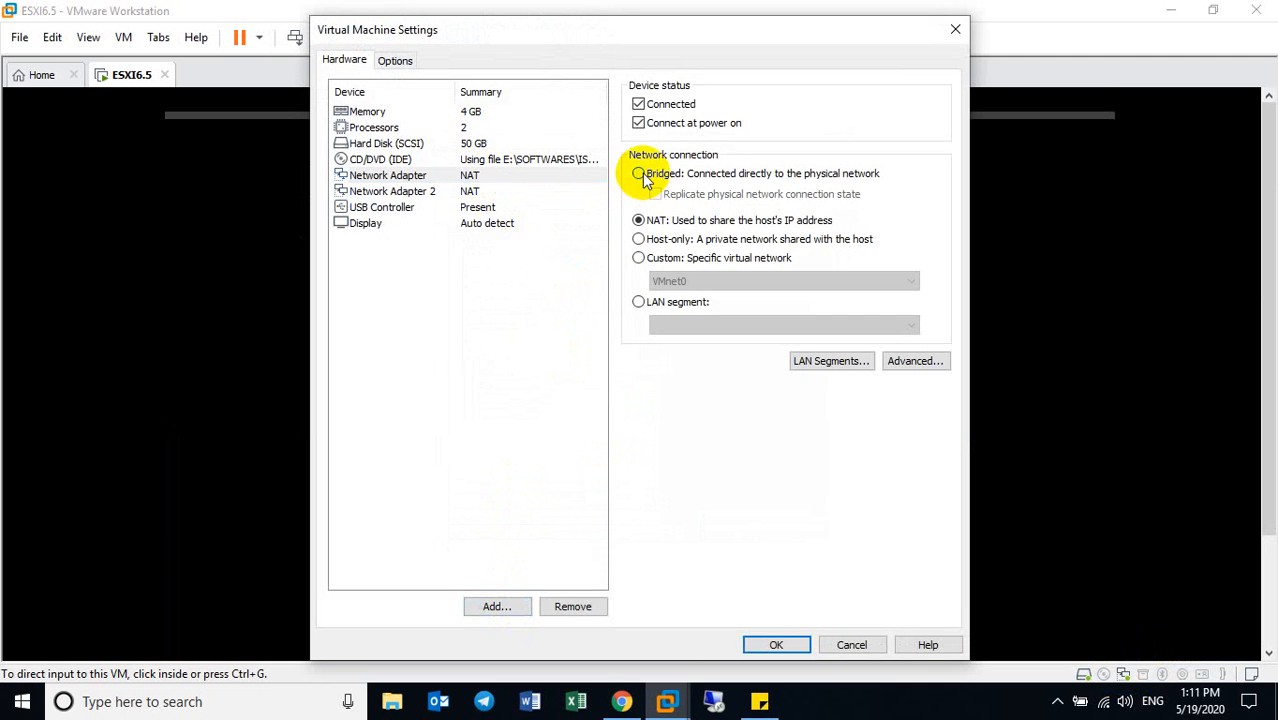
pyautogui.click(645, 178)
pyautogui.click(656, 195)
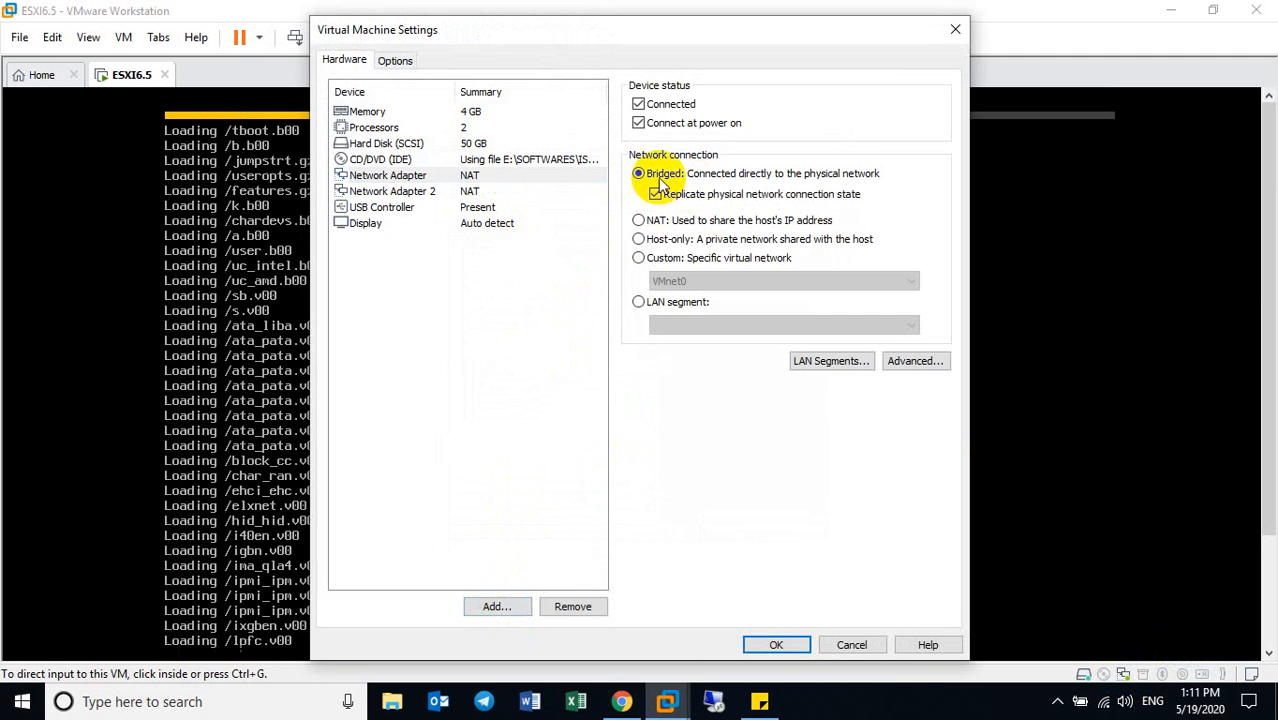
pyautogui.click(1104, 706)
pyautogui.click(778, 376)
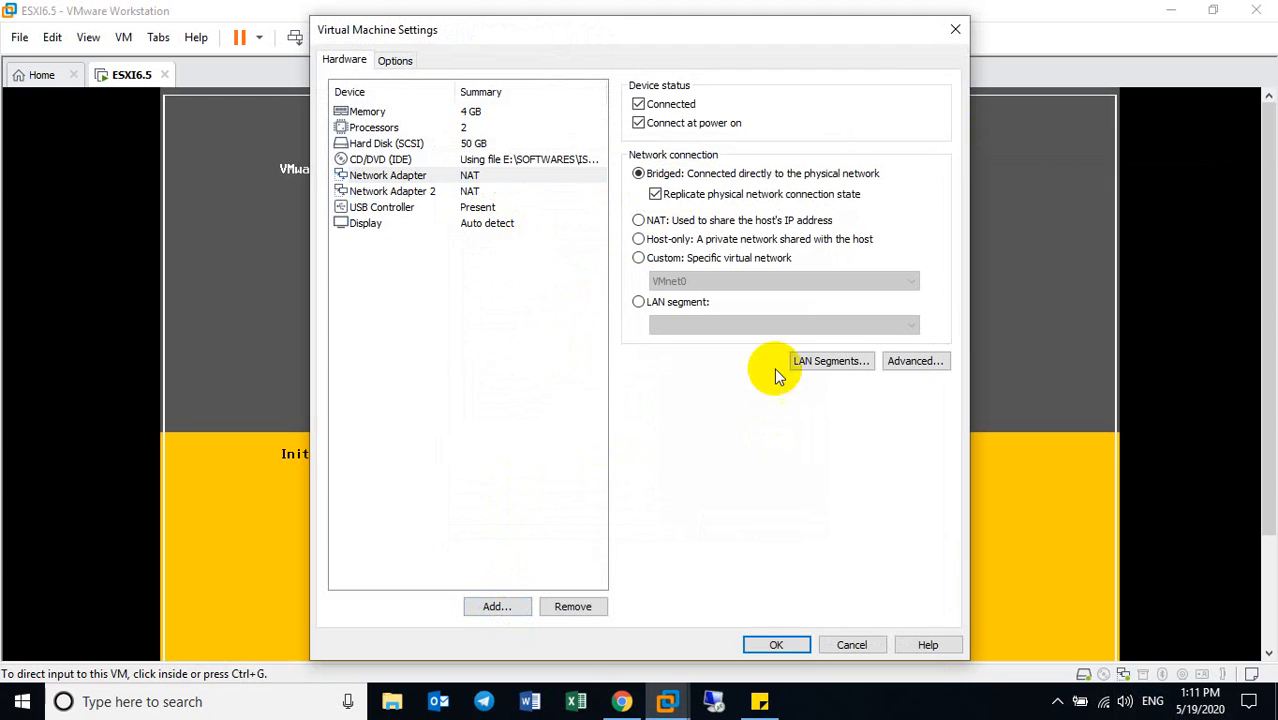
# Connect Network Adapter 2 to the custom virtual network VMnet2 and apply the virtual machine settings
pyautogui.click(510, 190)
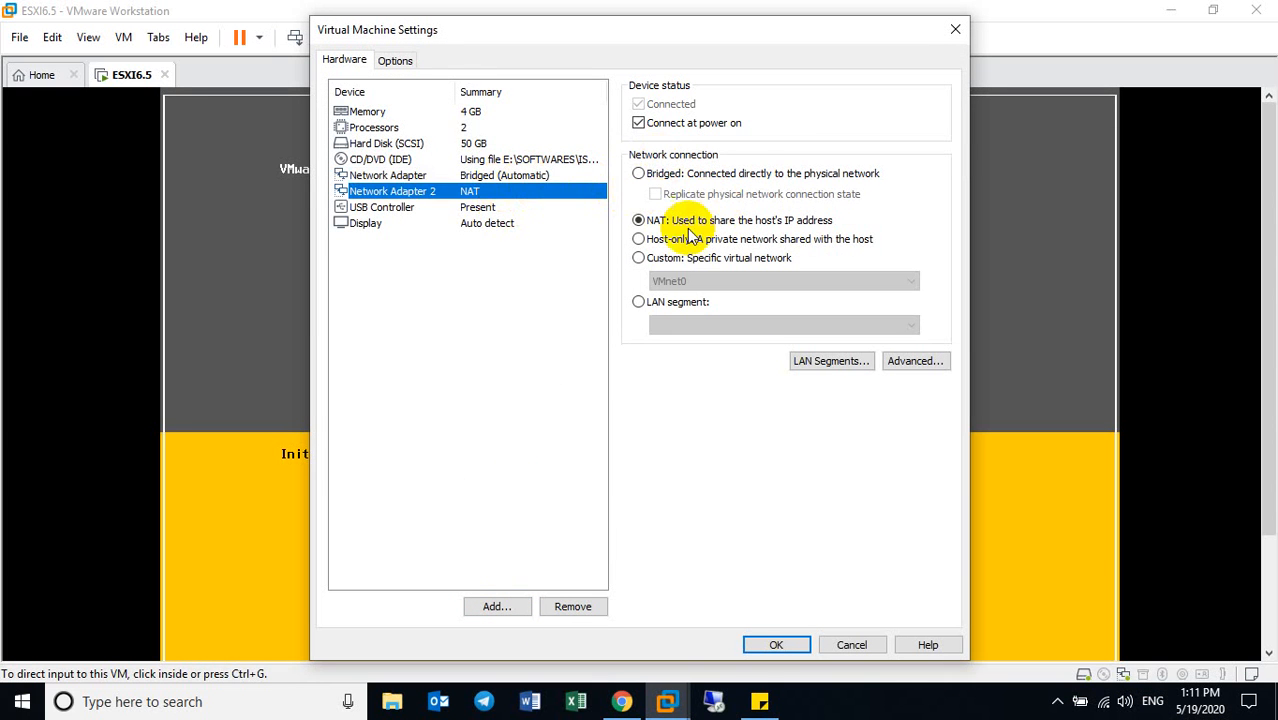
pyautogui.click(639, 257)
pyautogui.click(665, 281)
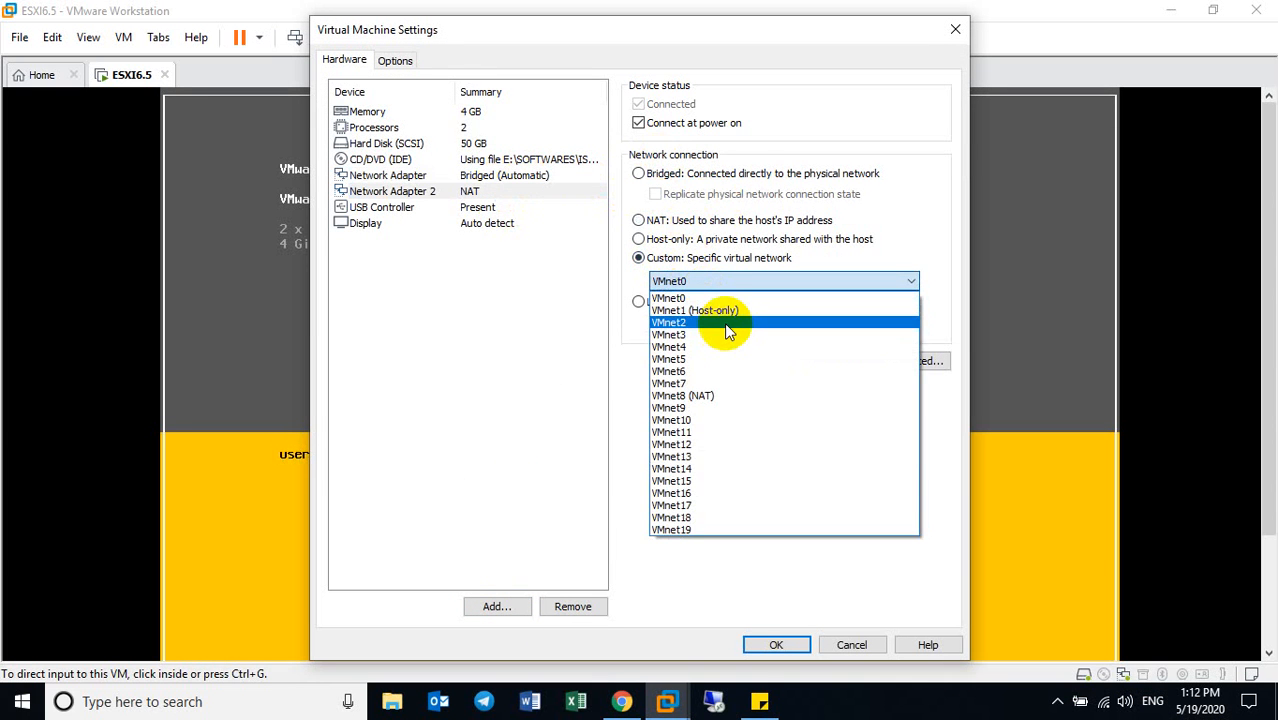
pyautogui.click(727, 322)
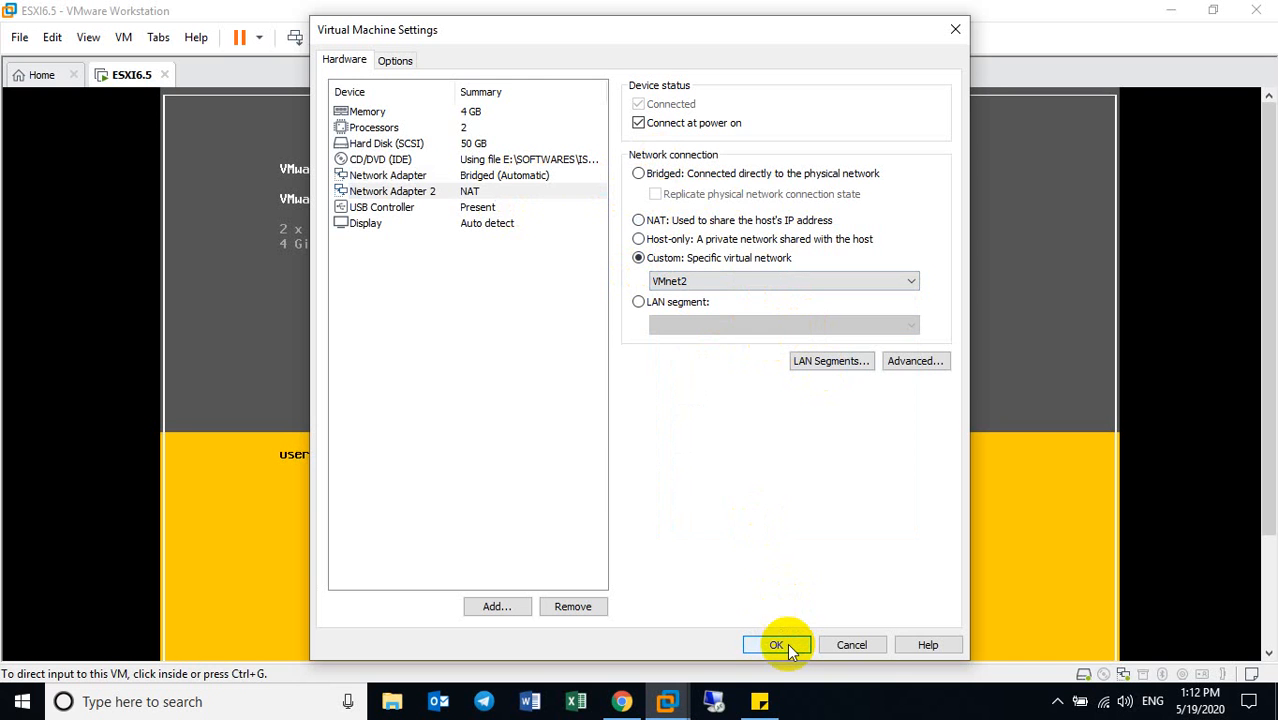
pyautogui.click(560, 191)
pyautogui.click(572, 178)
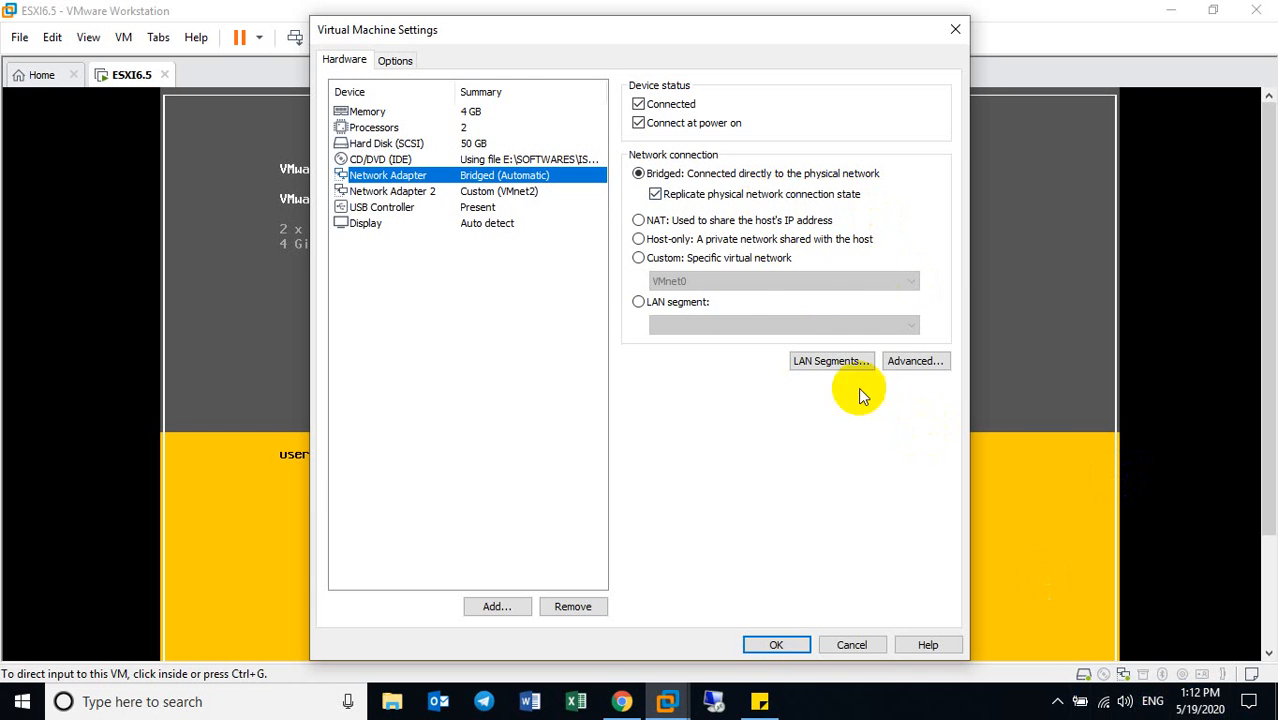
pyautogui.click(797, 648)
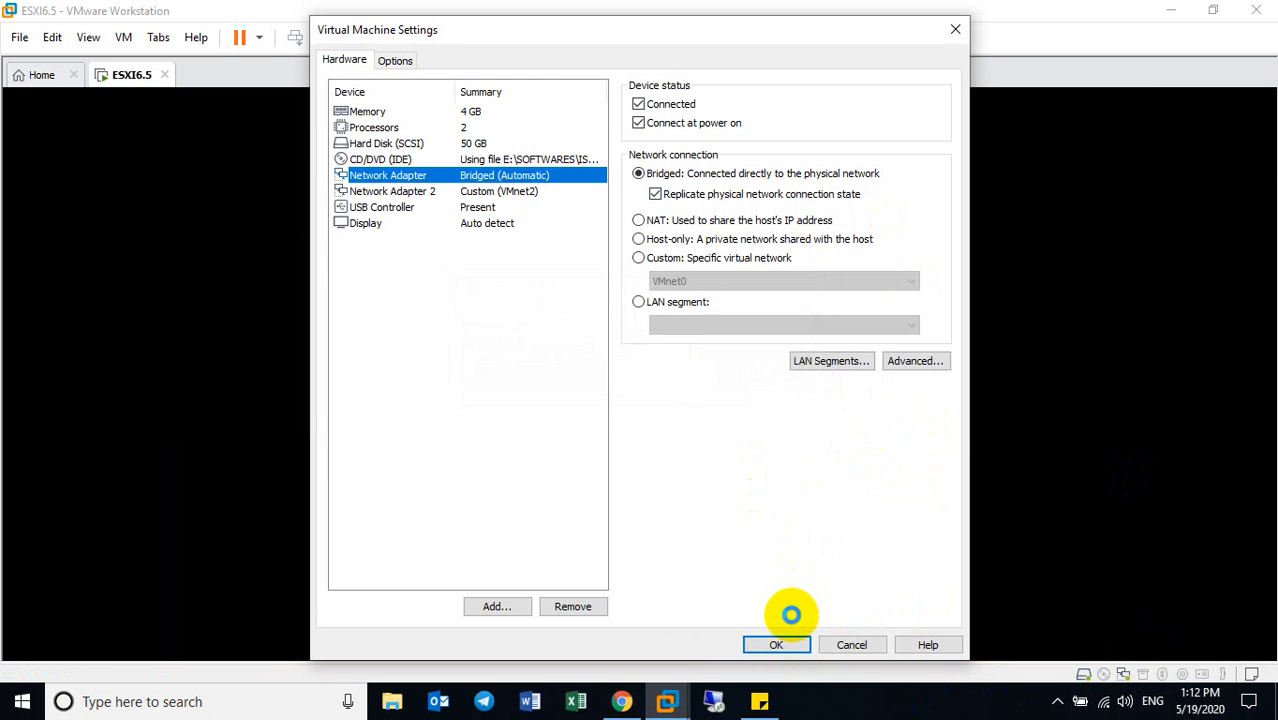
pyautogui.click(788, 641)
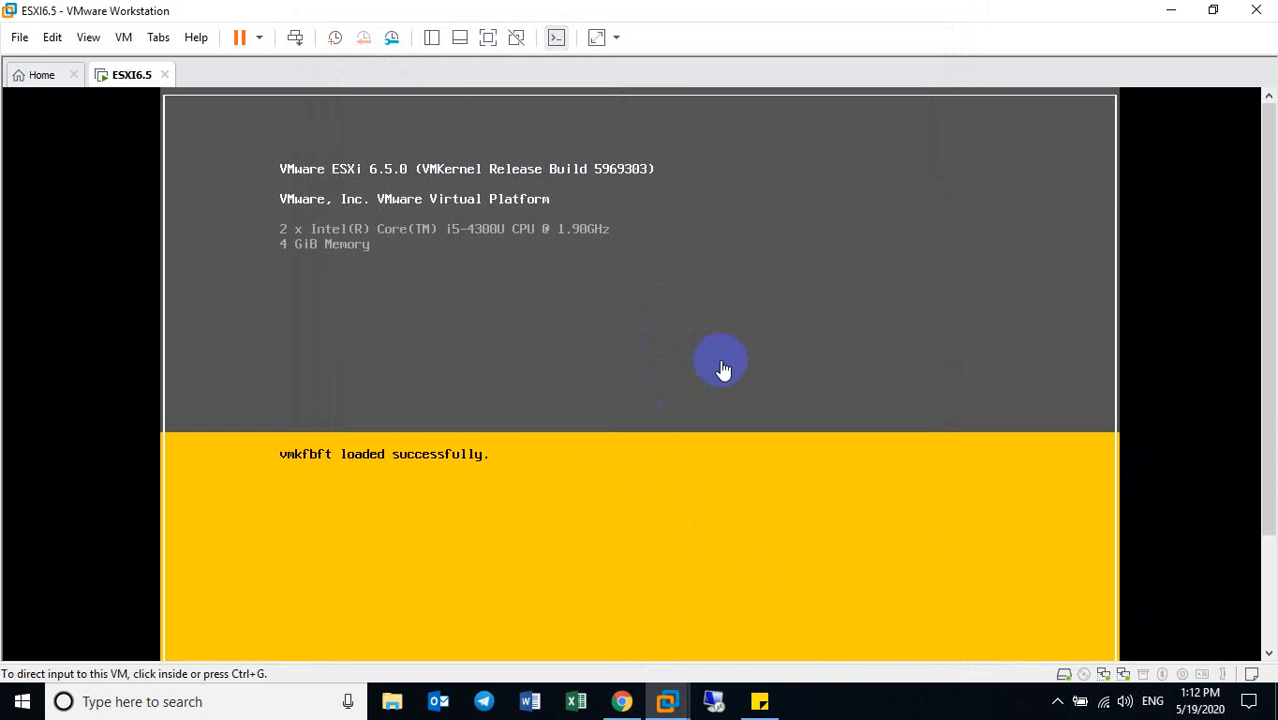
# Examine the ESXi boot console in full screen and the lesson outline in the ESXI LESSON sticky note
pyautogui.click(488, 38)
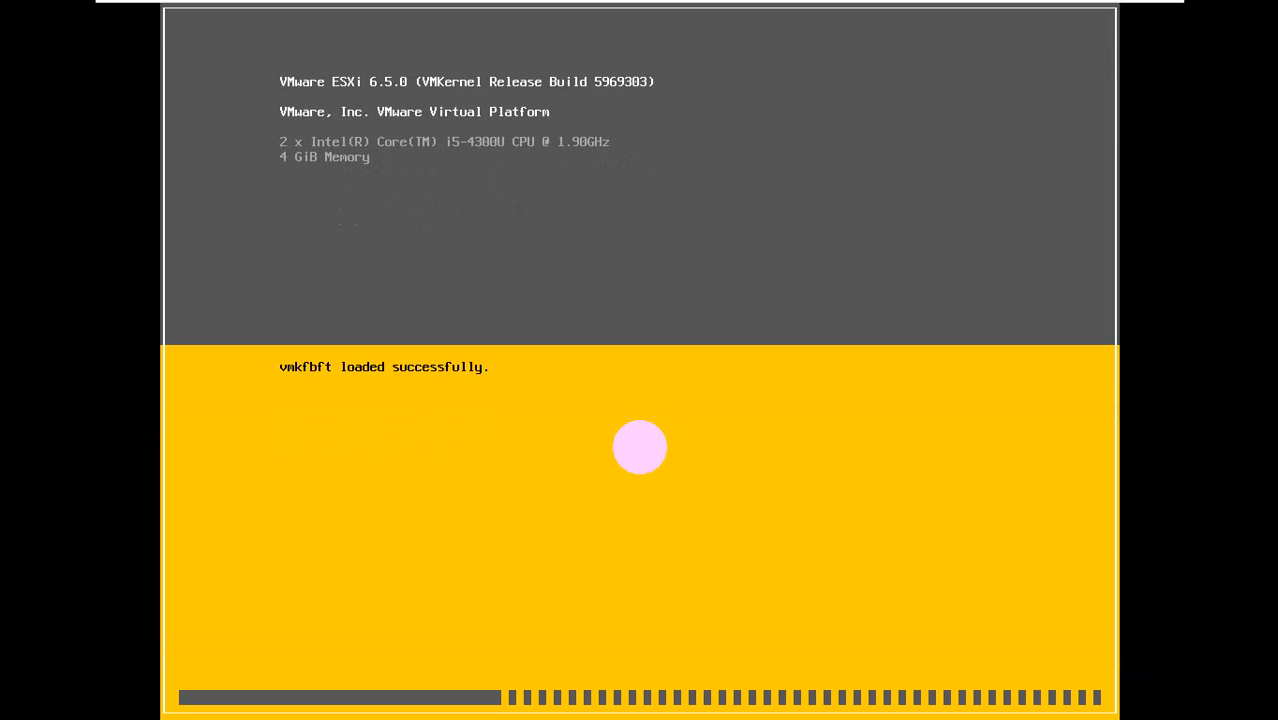
pyautogui.click(1137, 10)
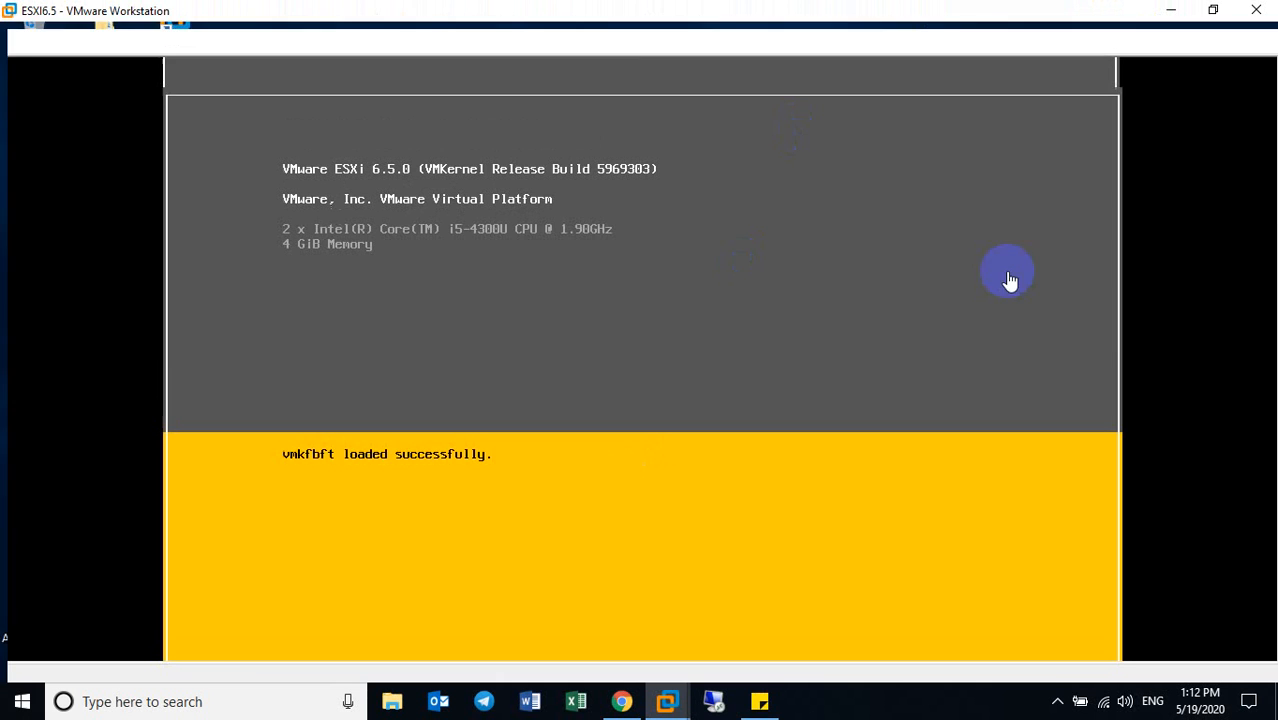
pyautogui.click(760, 697)
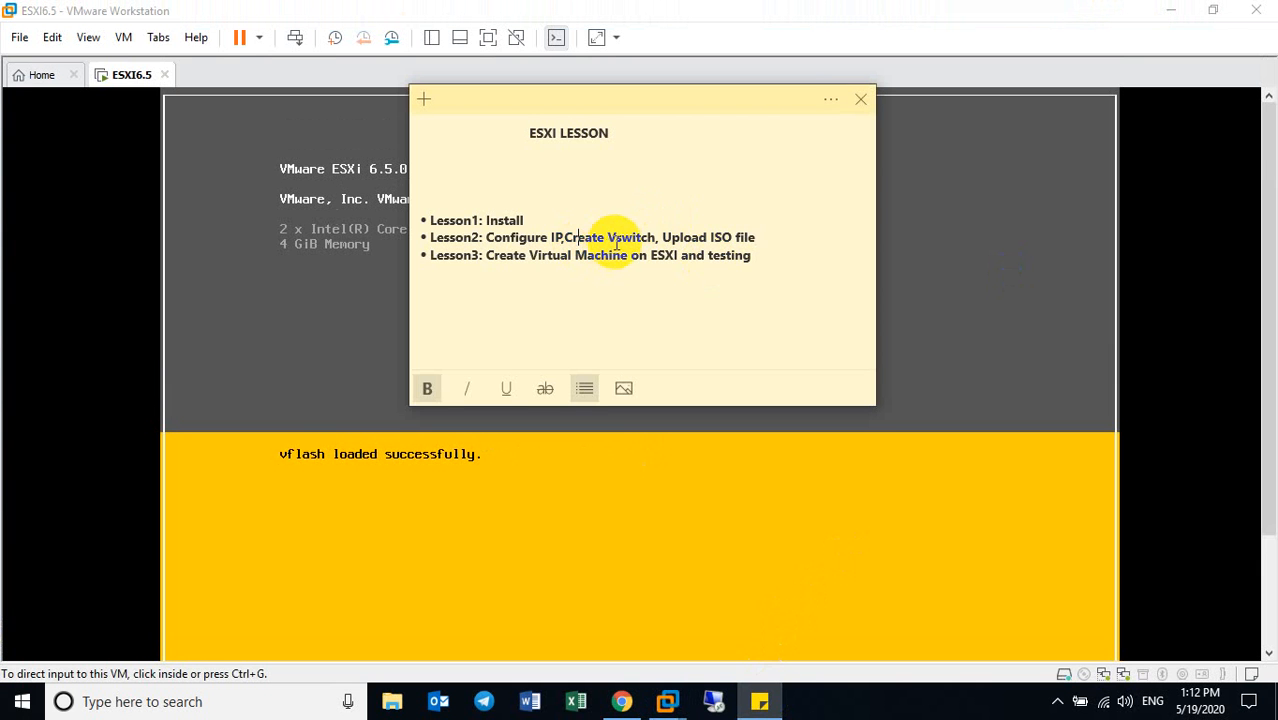
pyautogui.click(873, 8)
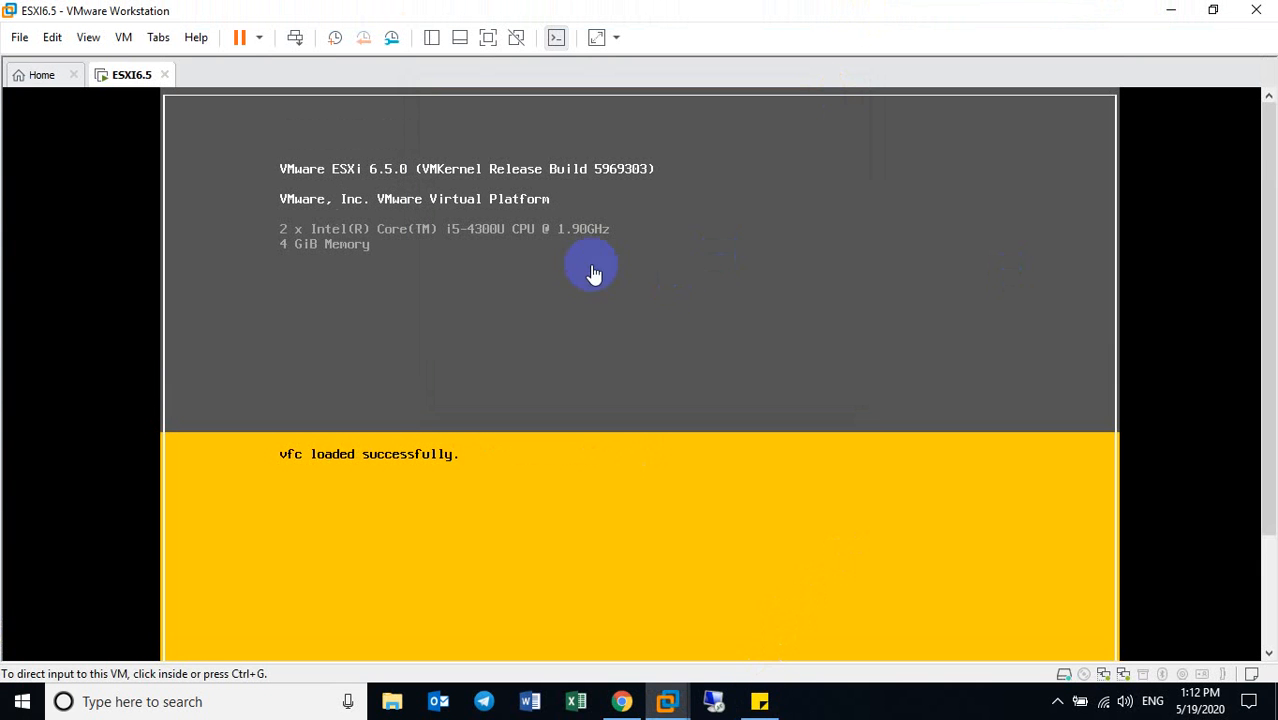
pyautogui.click(493, 38)
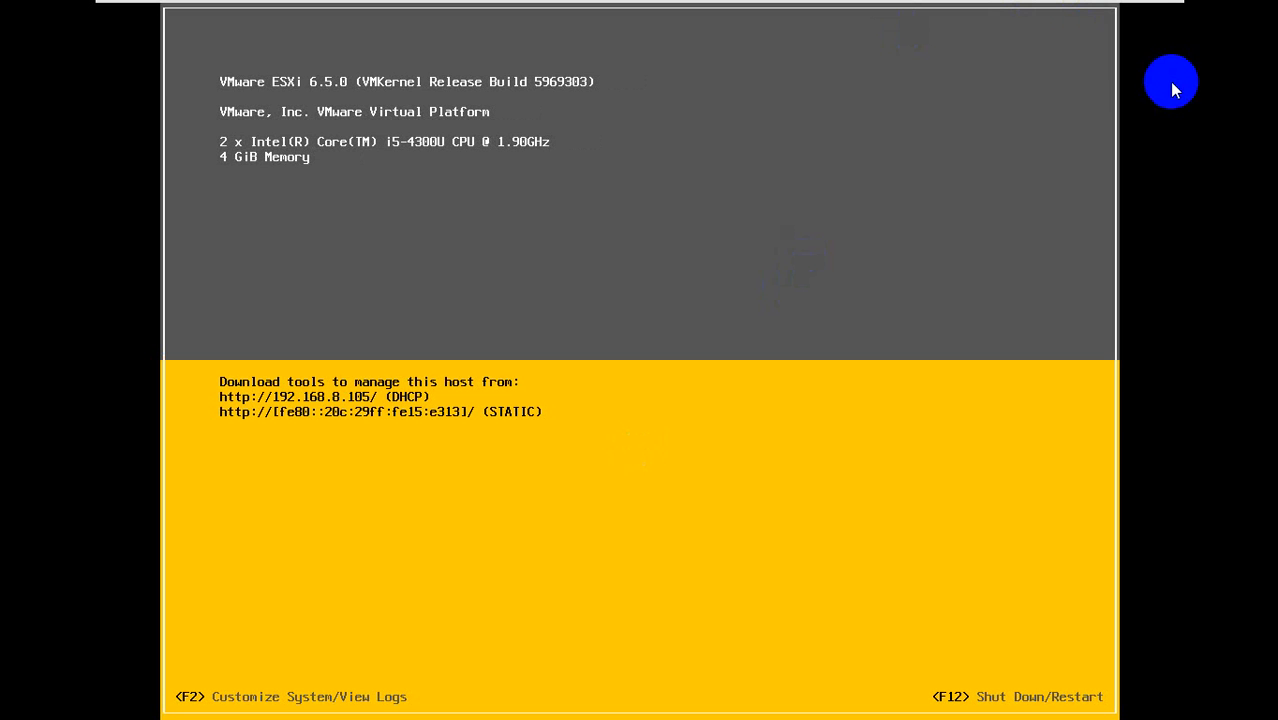
pyautogui.click(1144, 11)
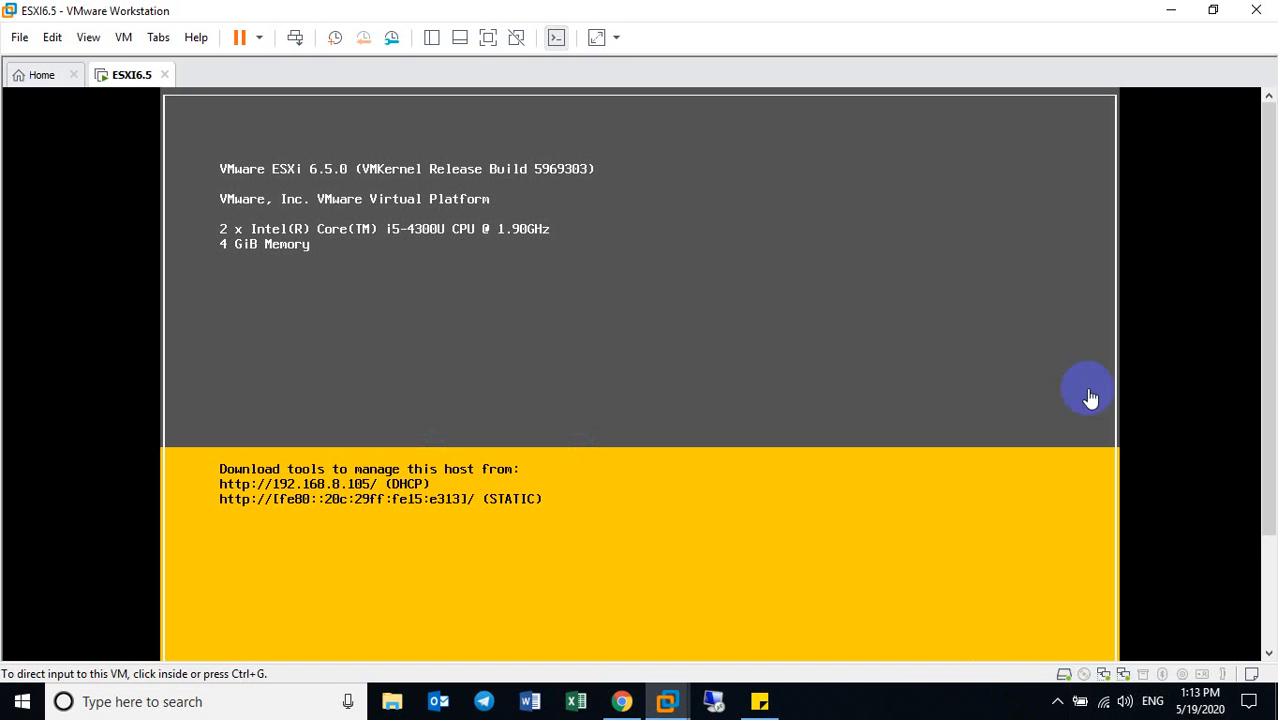
# Open a Command Prompt on the host computer, run ping 192.168.8.105 -t, and place its window beside the ESXi console
pyautogui.click(888, 708)
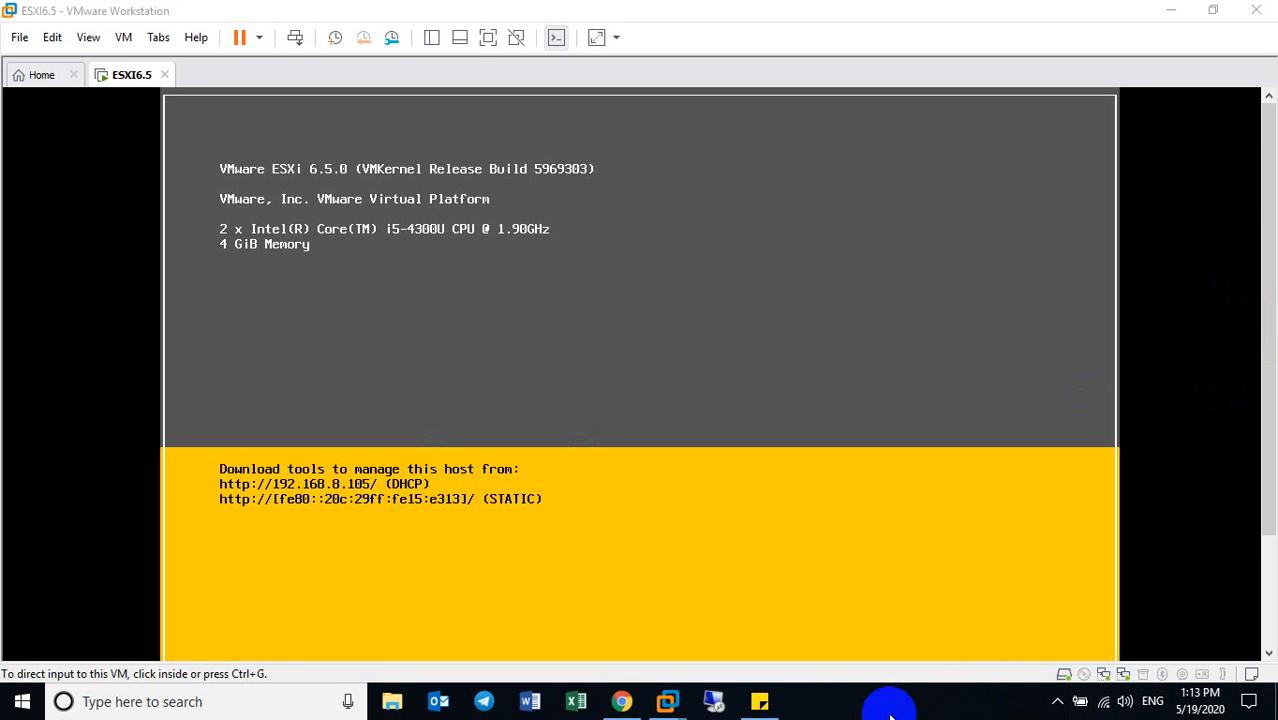
pyautogui.press('super+r')
pyautogui.write('cm')
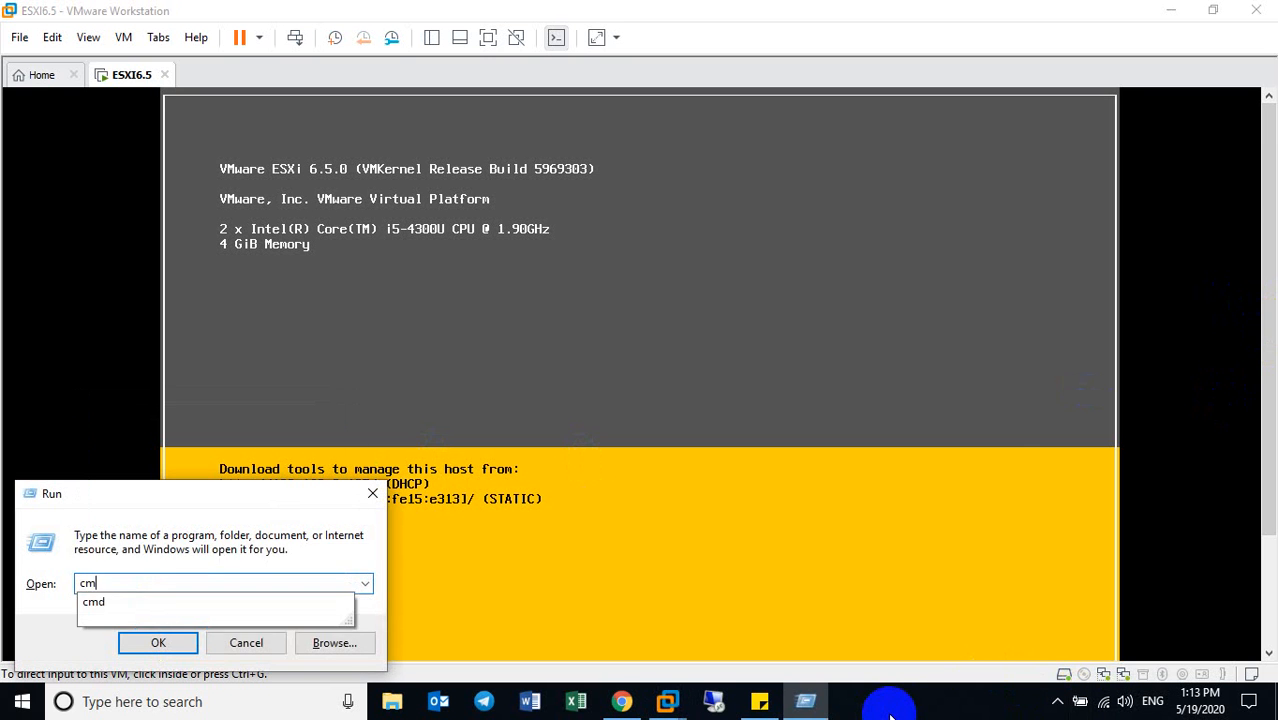
pyautogui.write('d')
pyautogui.press('Return')
pyautogui.write('ping ')
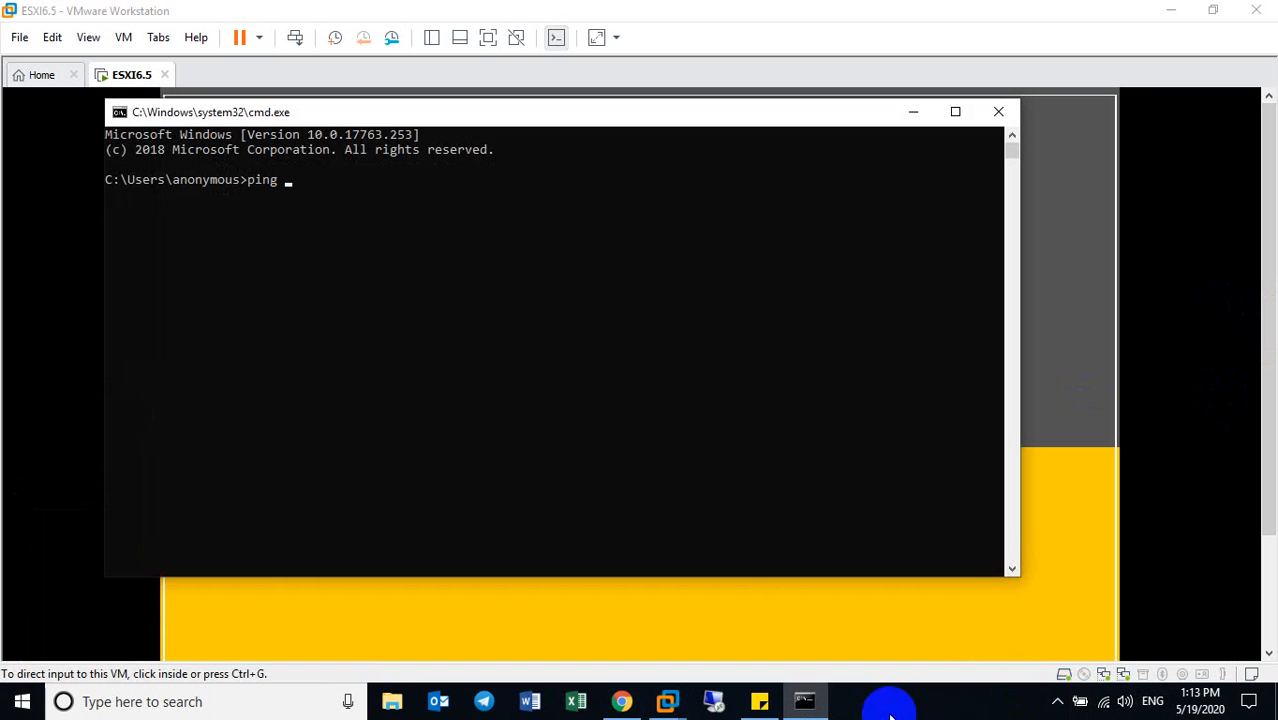
pyautogui.write('192.16')
pyautogui.write('8.8/')
pyautogui.write('10')
pyautogui.write('5 -t')
pyautogui.press('Return')
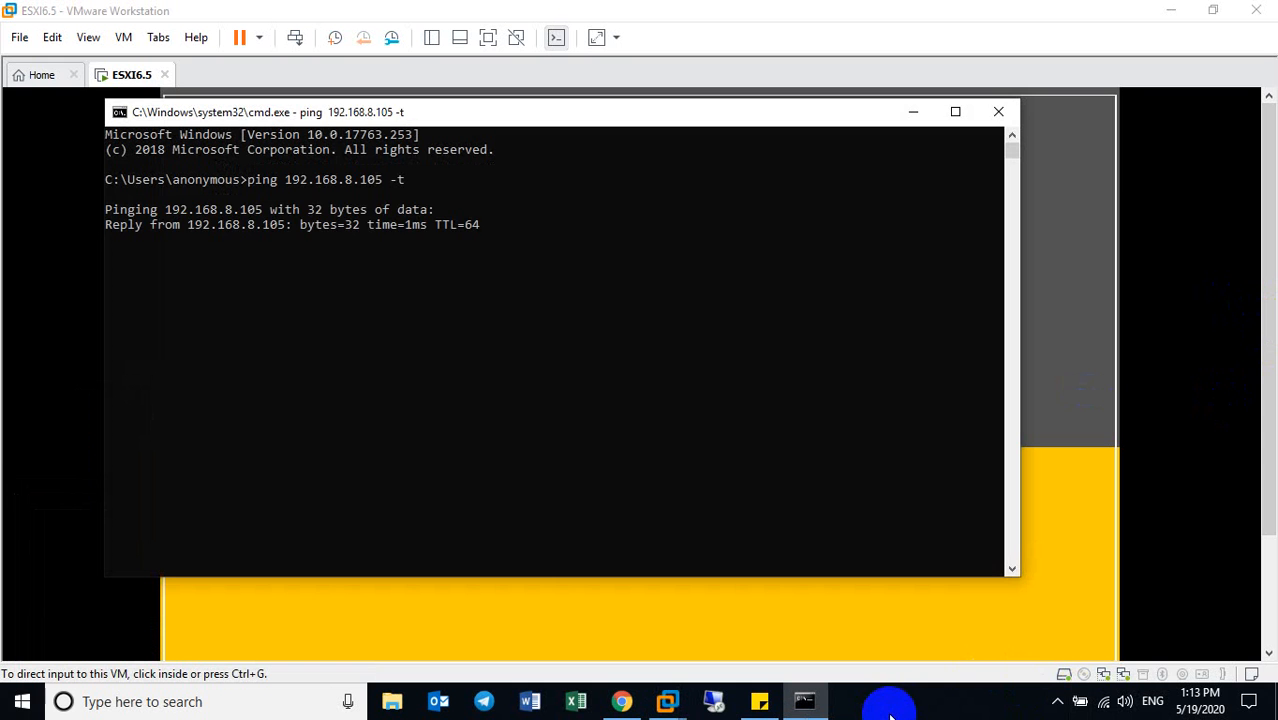
pyautogui.moveTo(665, 124); pyautogui.dragTo(1045, 118)
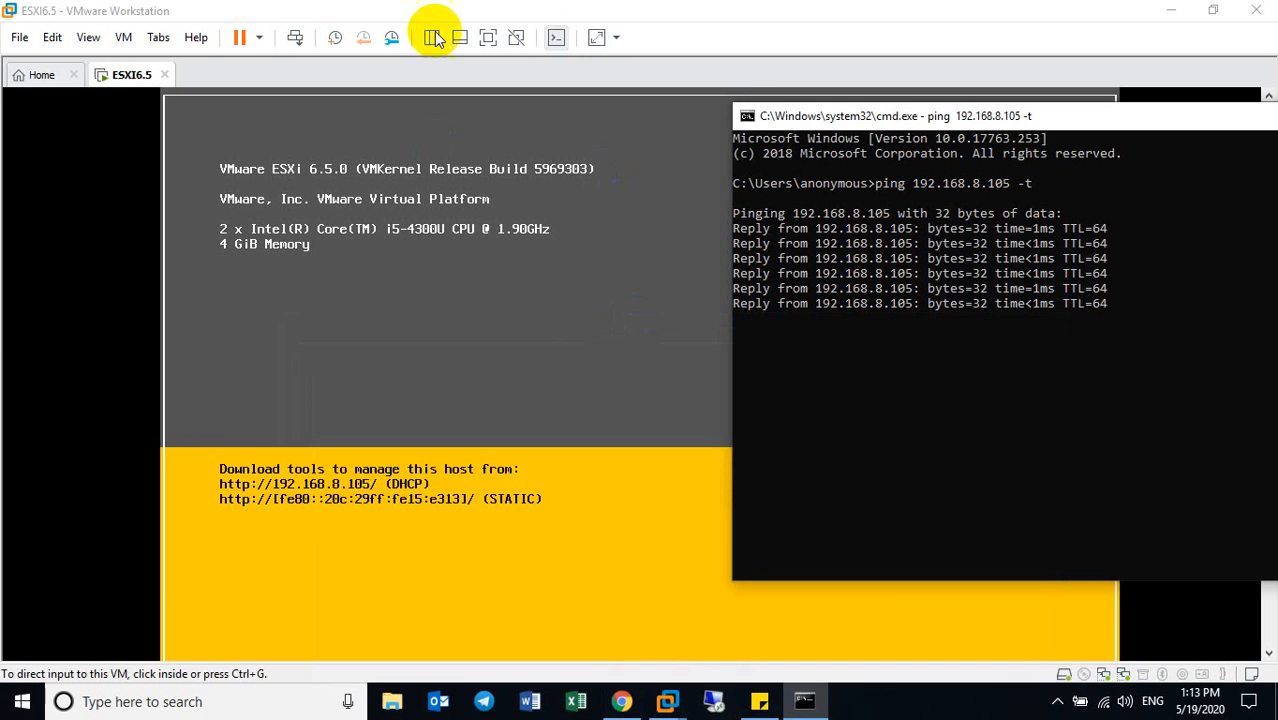
# Show the ESXi console in full screen and log in to System Customization as root with the account password
pyautogui.click(488, 37)
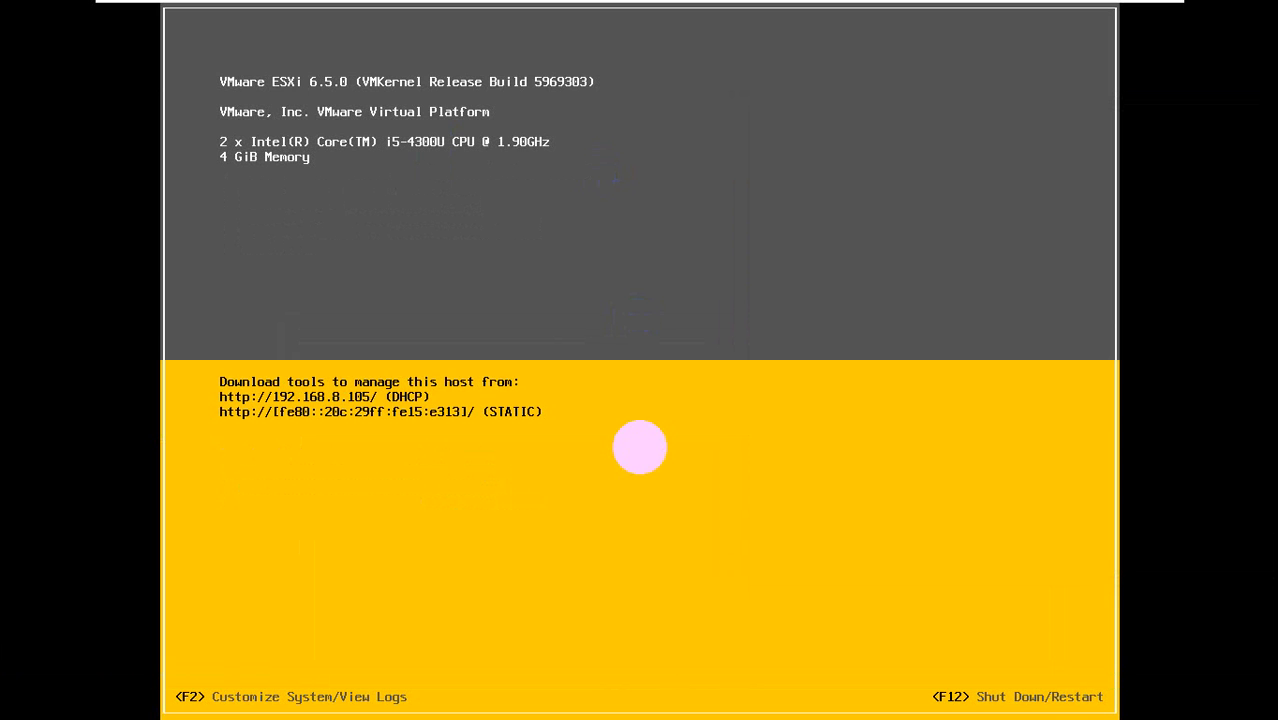
pyautogui.press('F2')
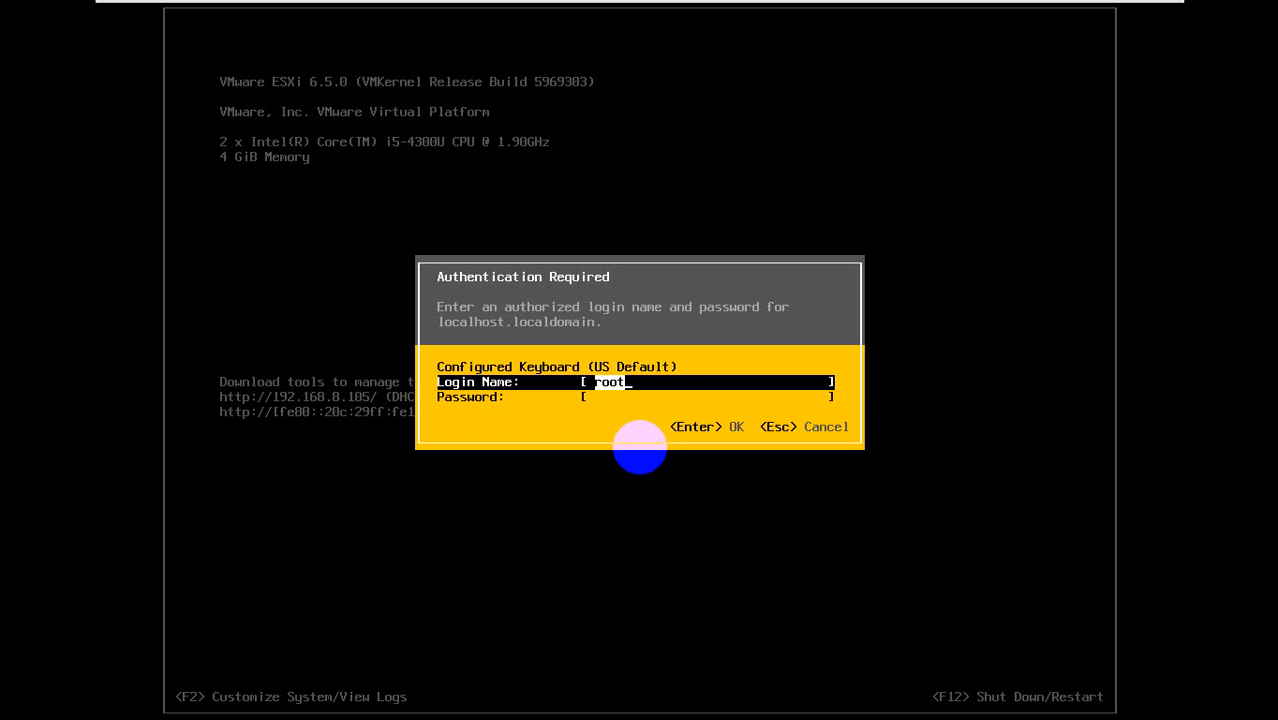
pyautogui.press('Tab')
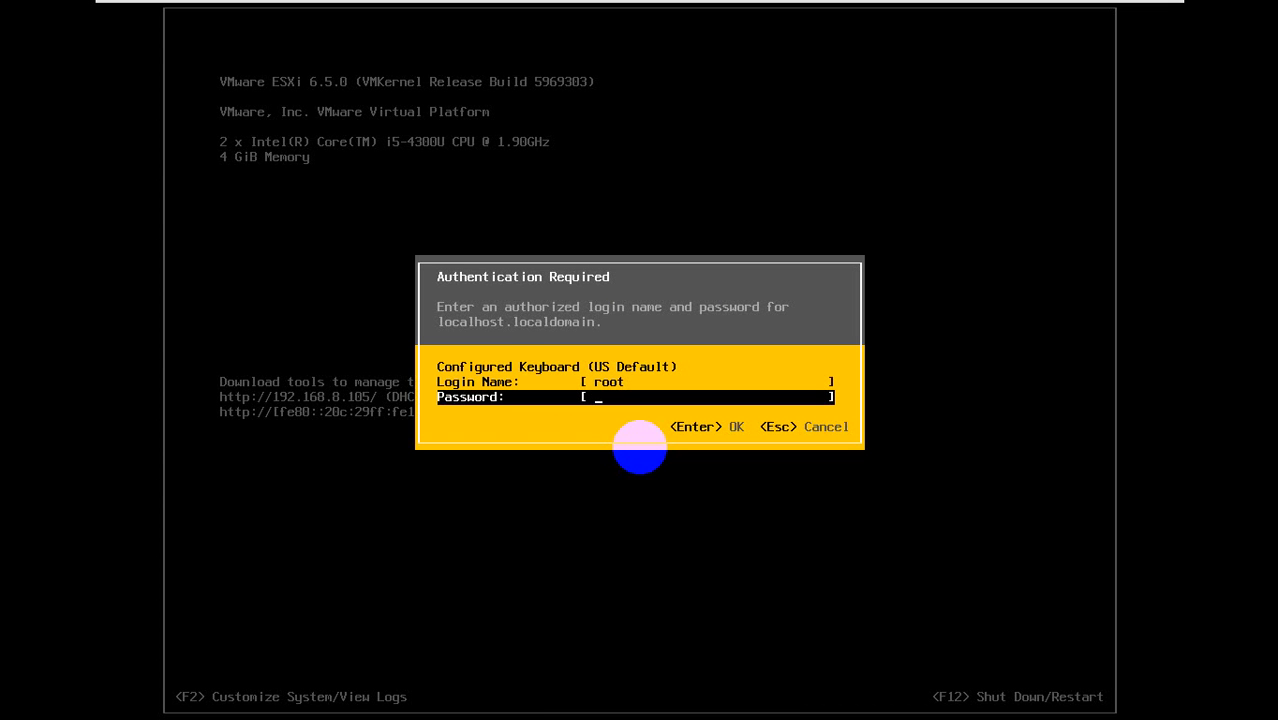
pyautogui.write('***')
pyautogui.press('Return')
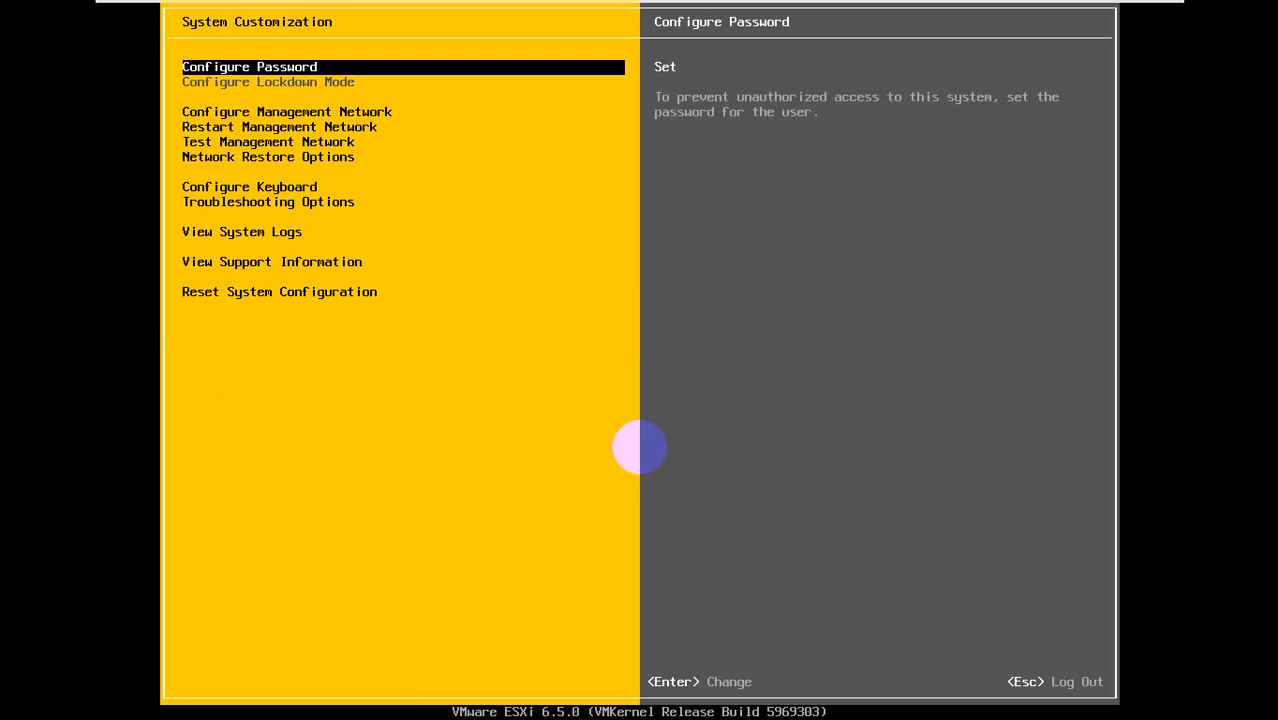
# Examine the System Customization options from Configure Password to Reset System Configuration, and log out of the console
pyautogui.press('Down')
pyautogui.press('Up')
pyautogui.press('Down')
pyautogui.press('Down')
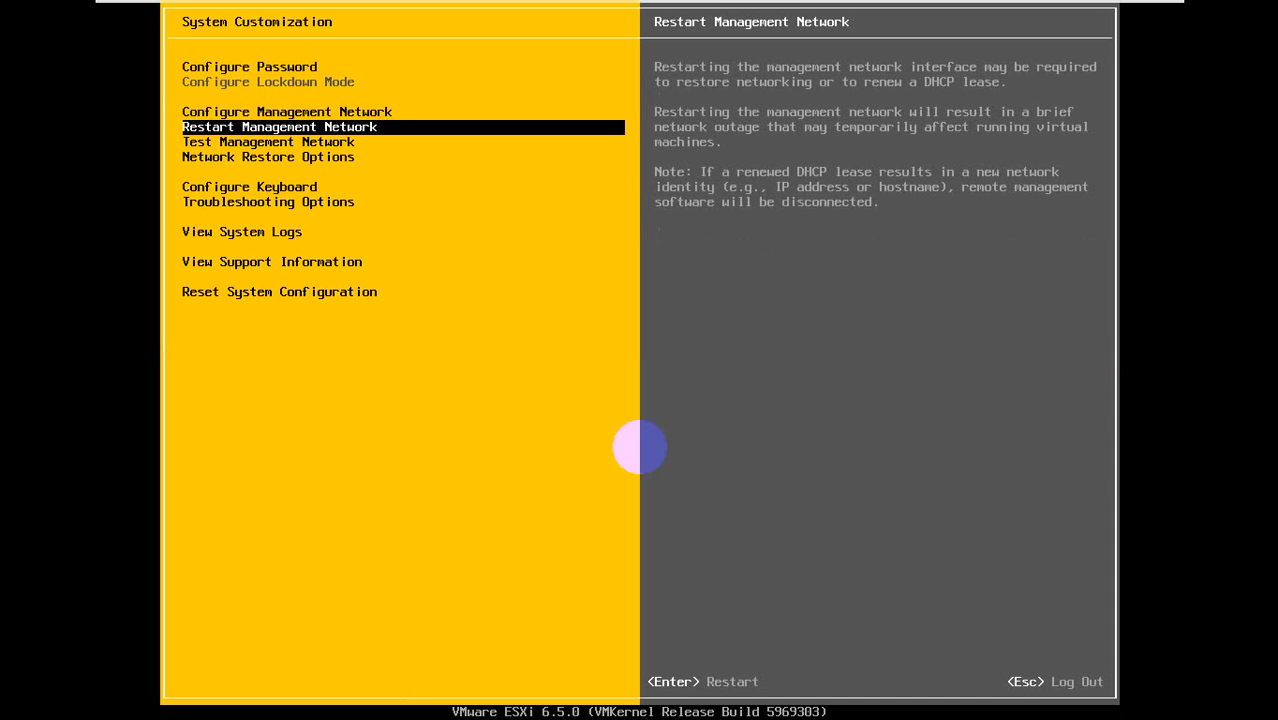
pyautogui.press('Down')
pyautogui.press('Down')
pyautogui.press('Down')
pyautogui.press('Down')
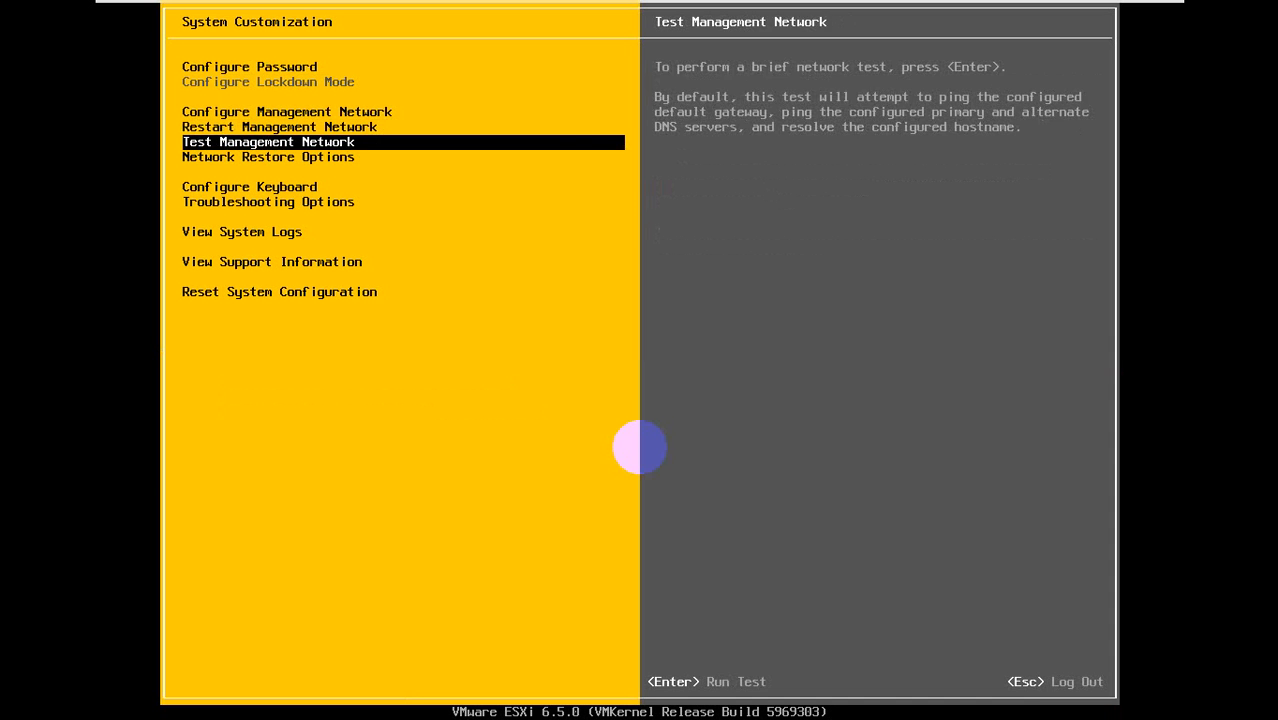
pyautogui.press('Down')
pyautogui.press('Down')
pyautogui.press('Down')
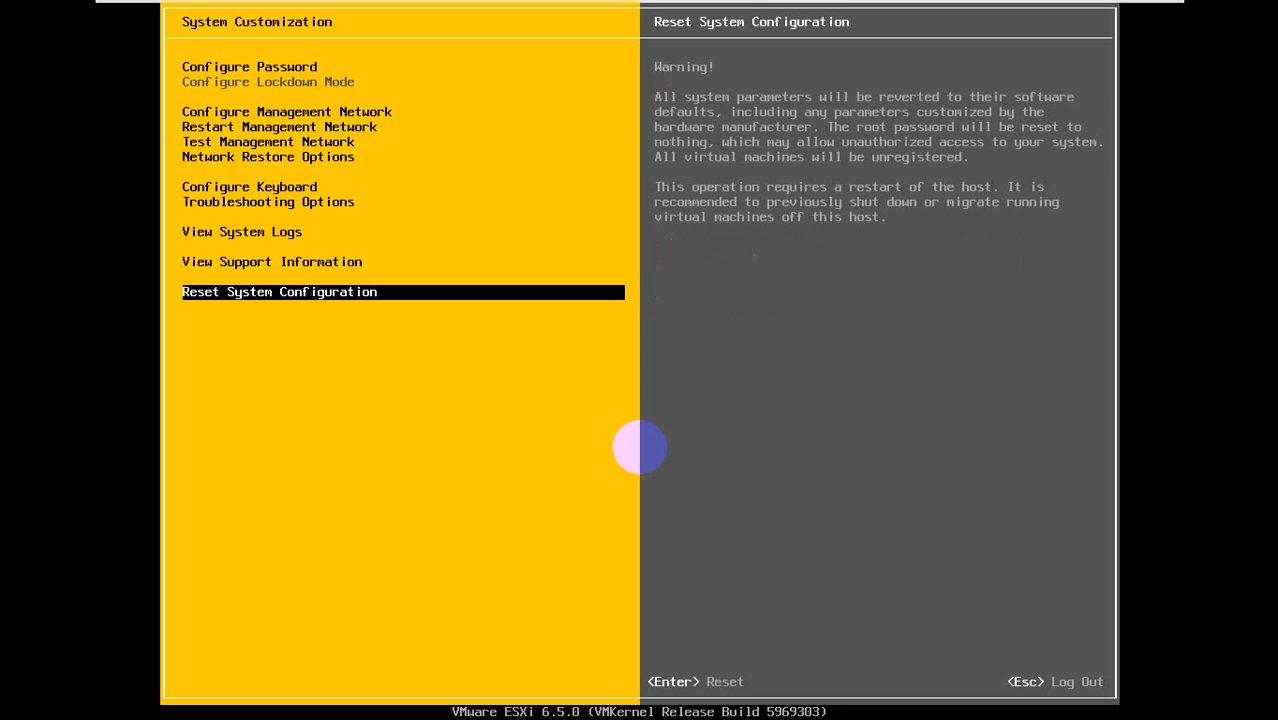
pyautogui.press('Escape')
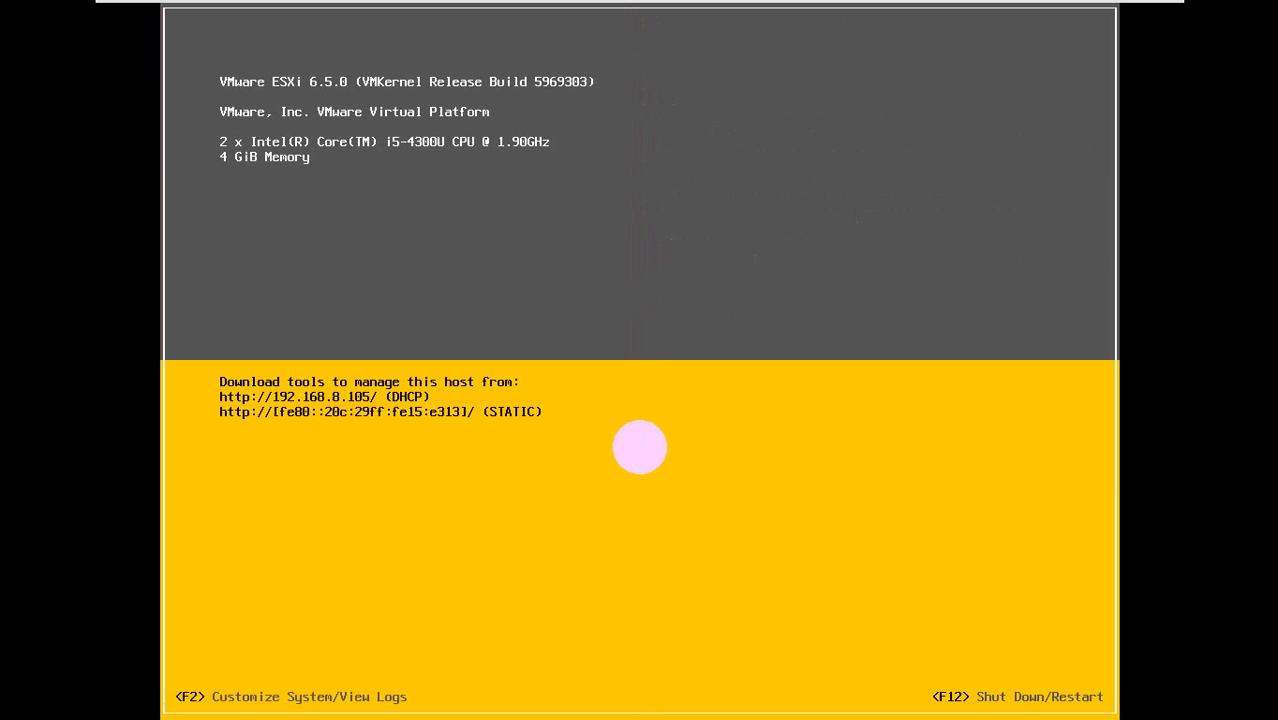
pyautogui.moveTo(777, 9)
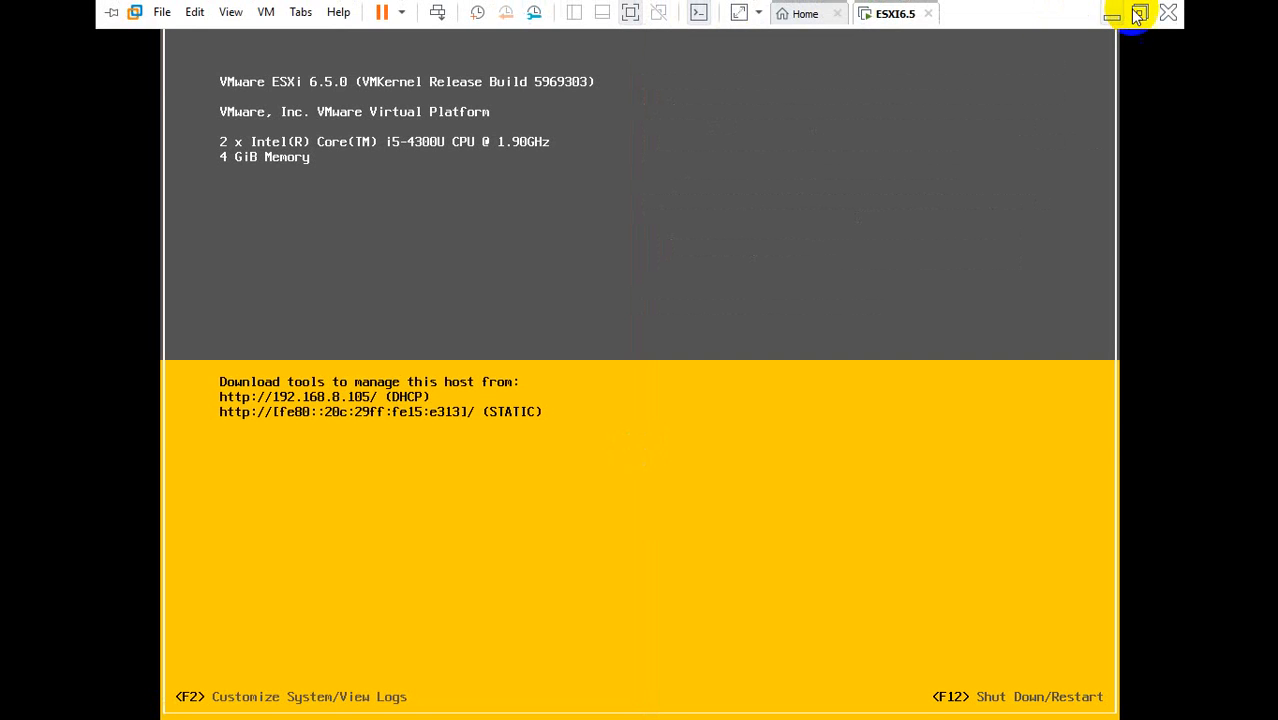
# Leave the full-screen console, switch to Chrome, load 192.168.8.105 in the new tab, and continue past the untrusted certificate warning
pyautogui.click(1135, 13)
pyautogui.click(622, 701)
pyautogui.click(337, 48)
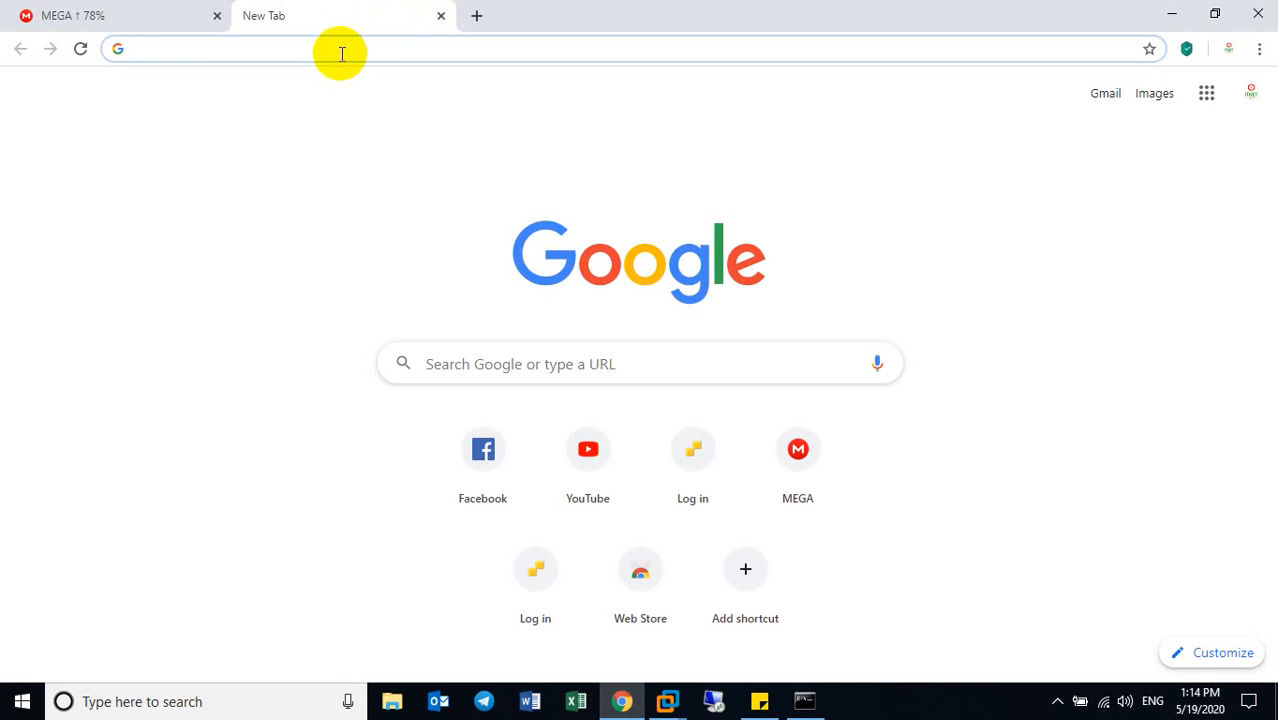
pyautogui.write('1')
pyautogui.write('92')
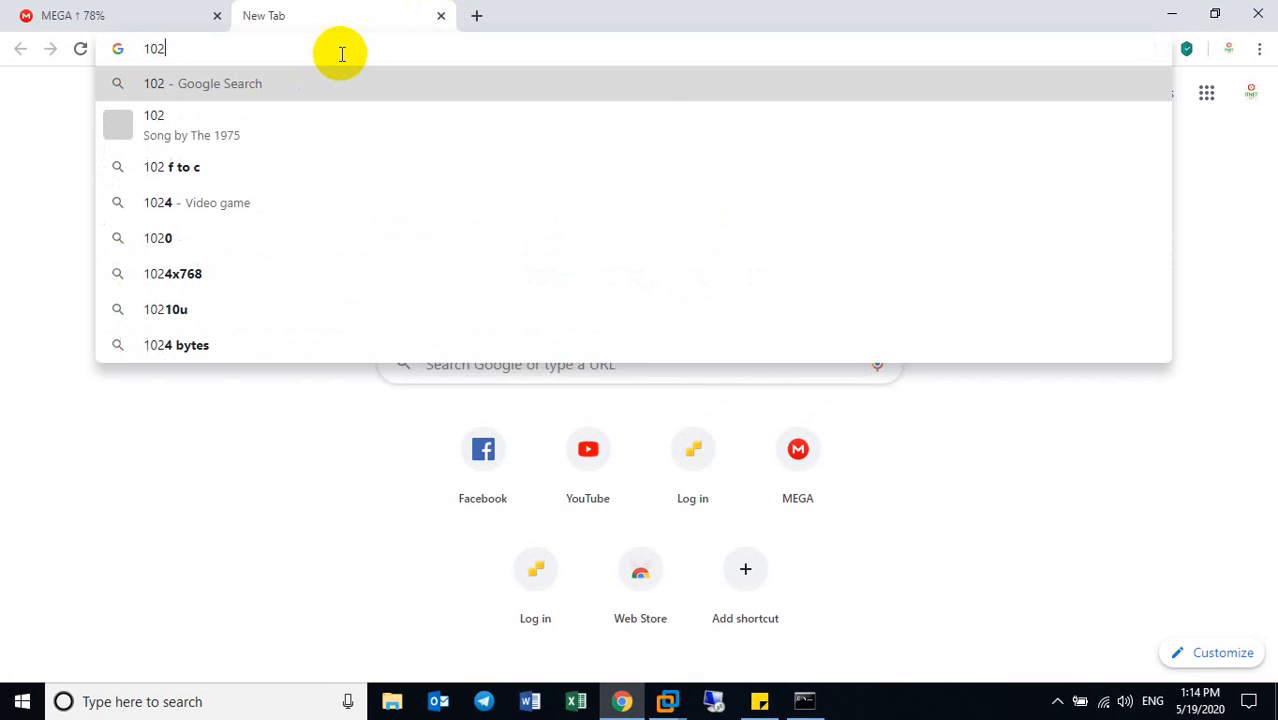
pyautogui.press('BackSpace')
pyautogui.press('BackSpace')
pyautogui.write('92.168.')
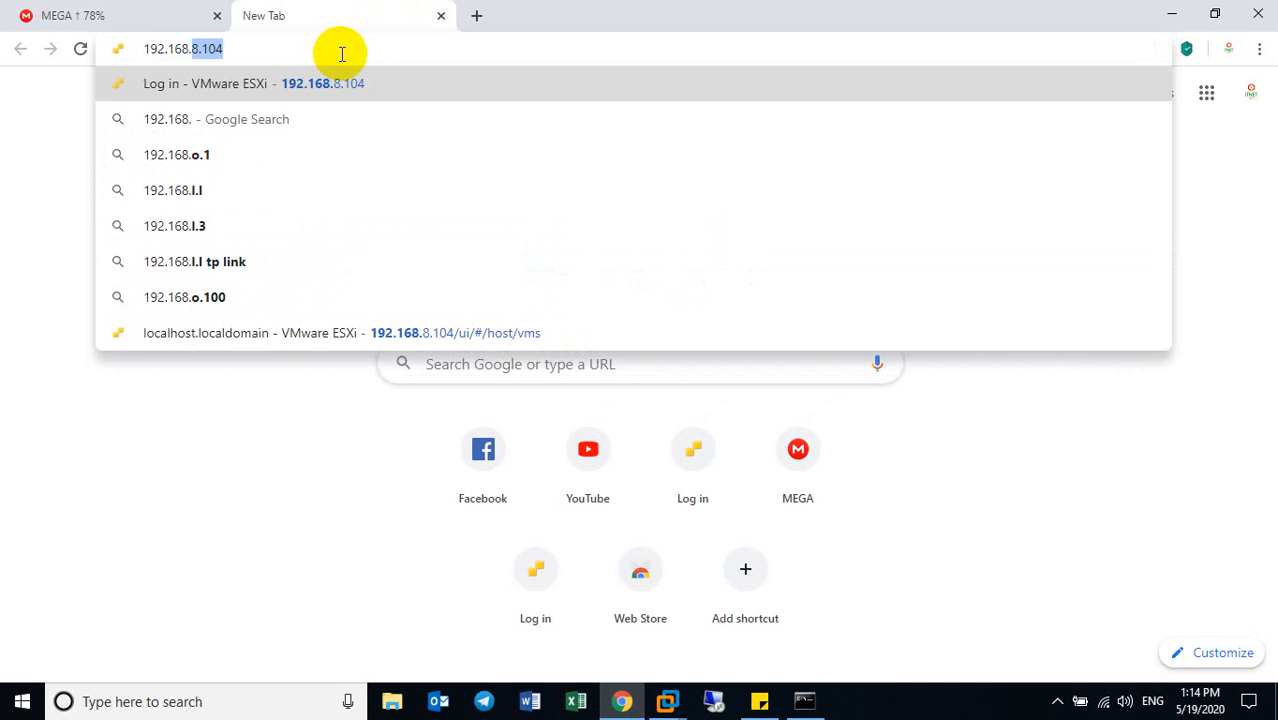
pyautogui.write('8.104')
pyautogui.press('BackSpace')
pyautogui.write('5')
pyautogui.press('Return')
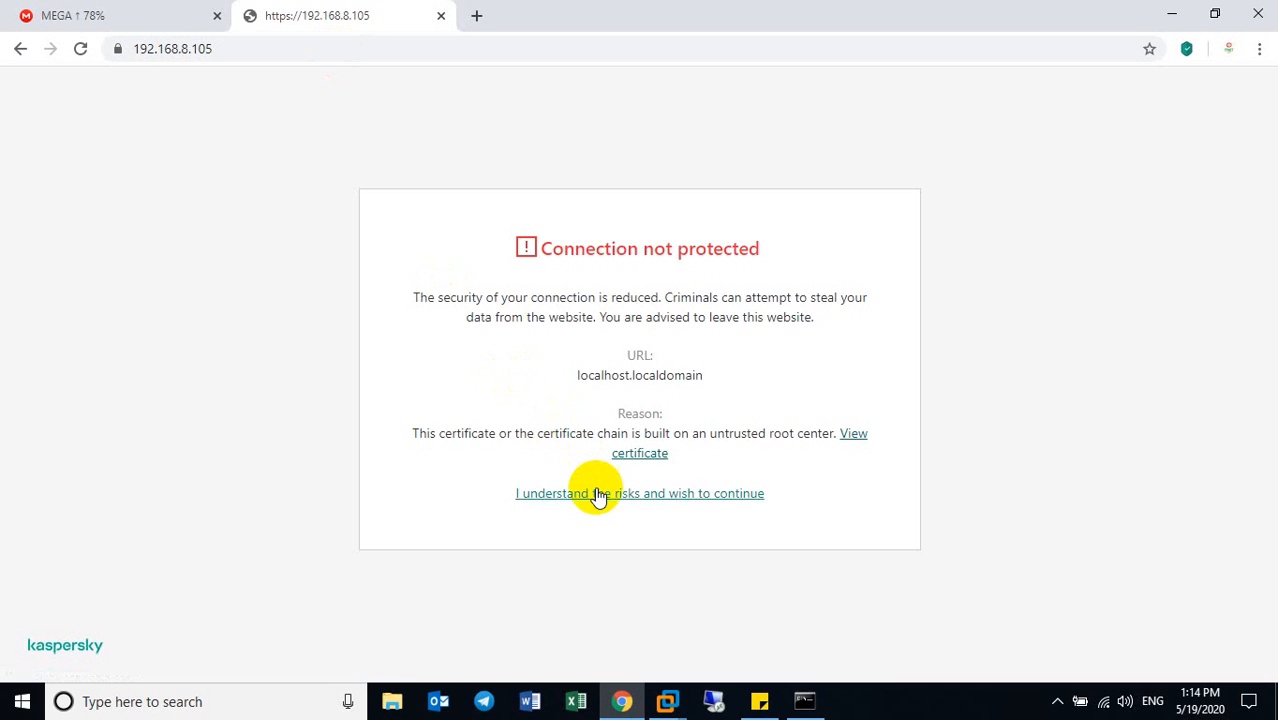
pyautogui.click(593, 493)
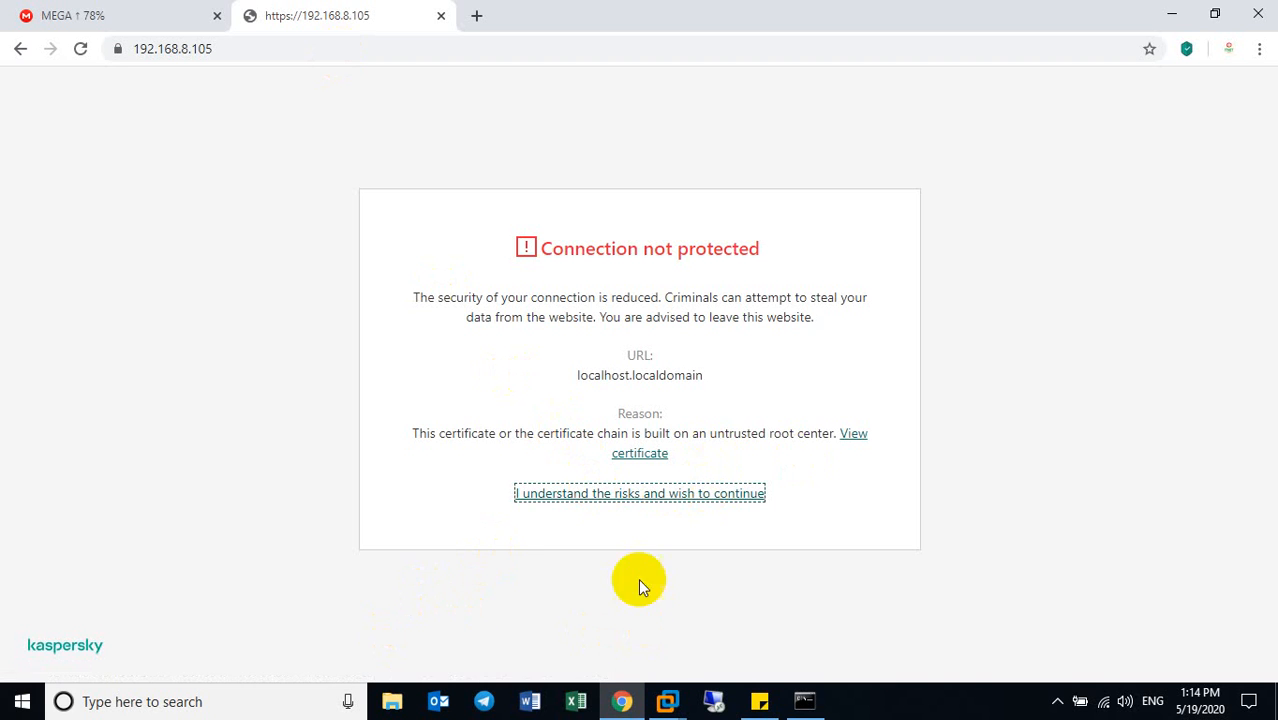
pyautogui.click(643, 505)
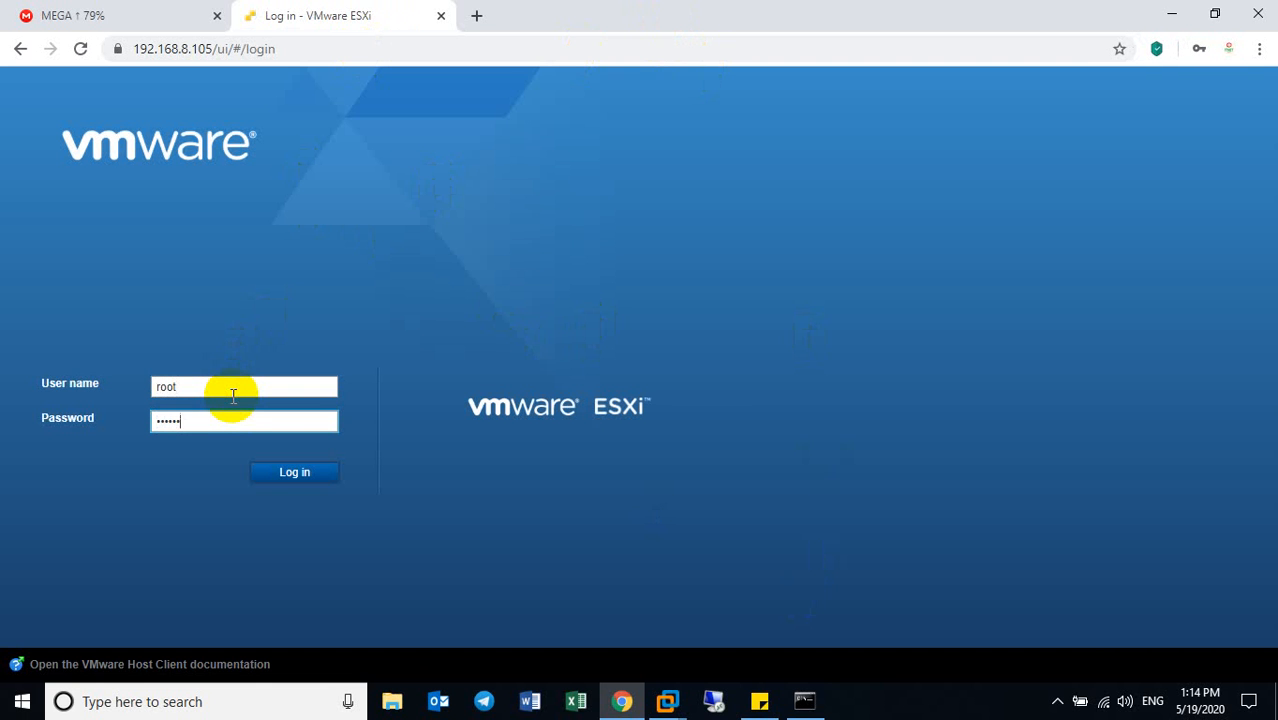
# Log in to the host client as root with the account password without saving it, and opt out of the VMware Customer Experience Improvement Program
pyautogui.press('Return')
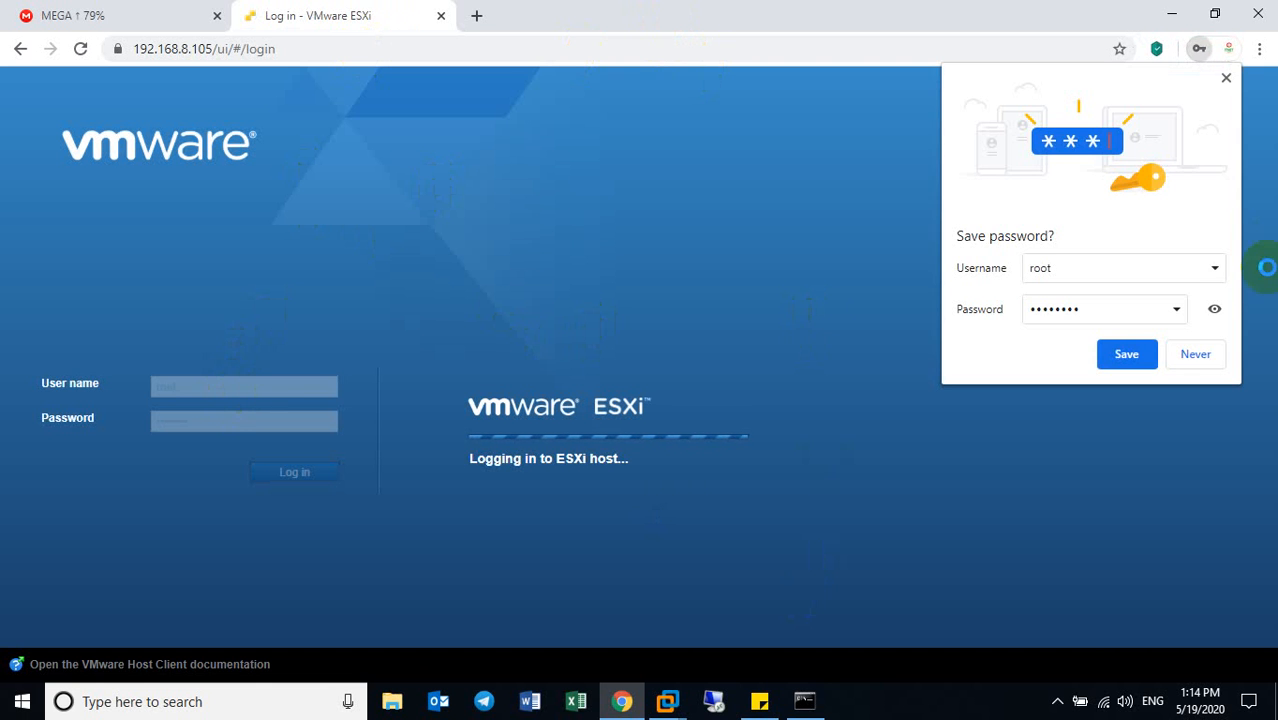
pyautogui.click(1205, 351)
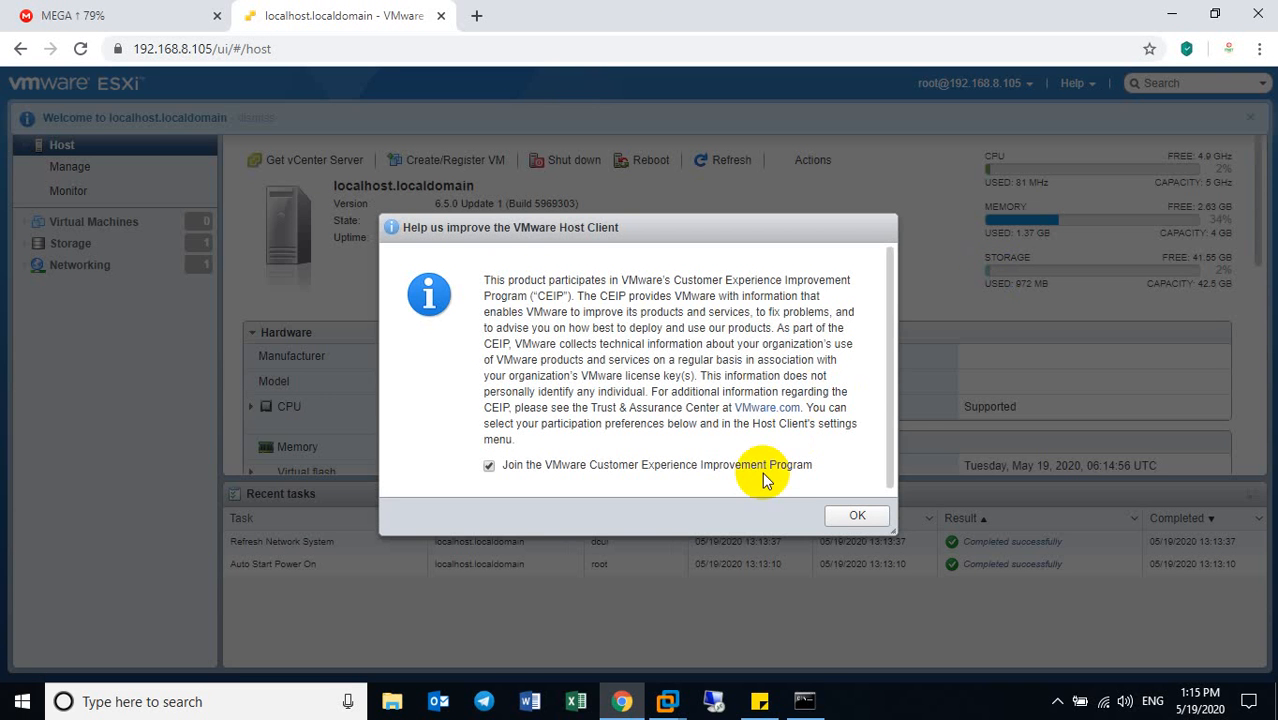
pyautogui.click(770, 467)
pyautogui.click(855, 517)
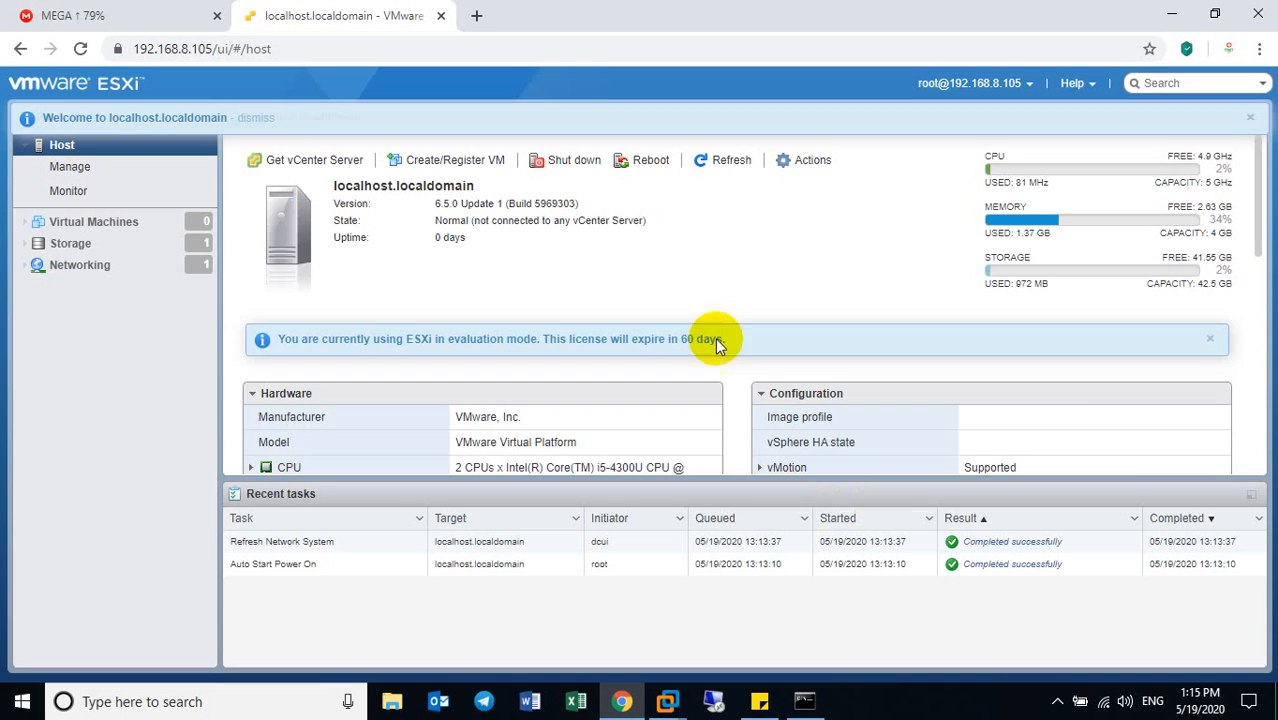
# Examine the ESXi host summary page and the Lesson2 entry in the ESXI LESSON sticky note
pyautogui.scroll(-10, 1145, 389)
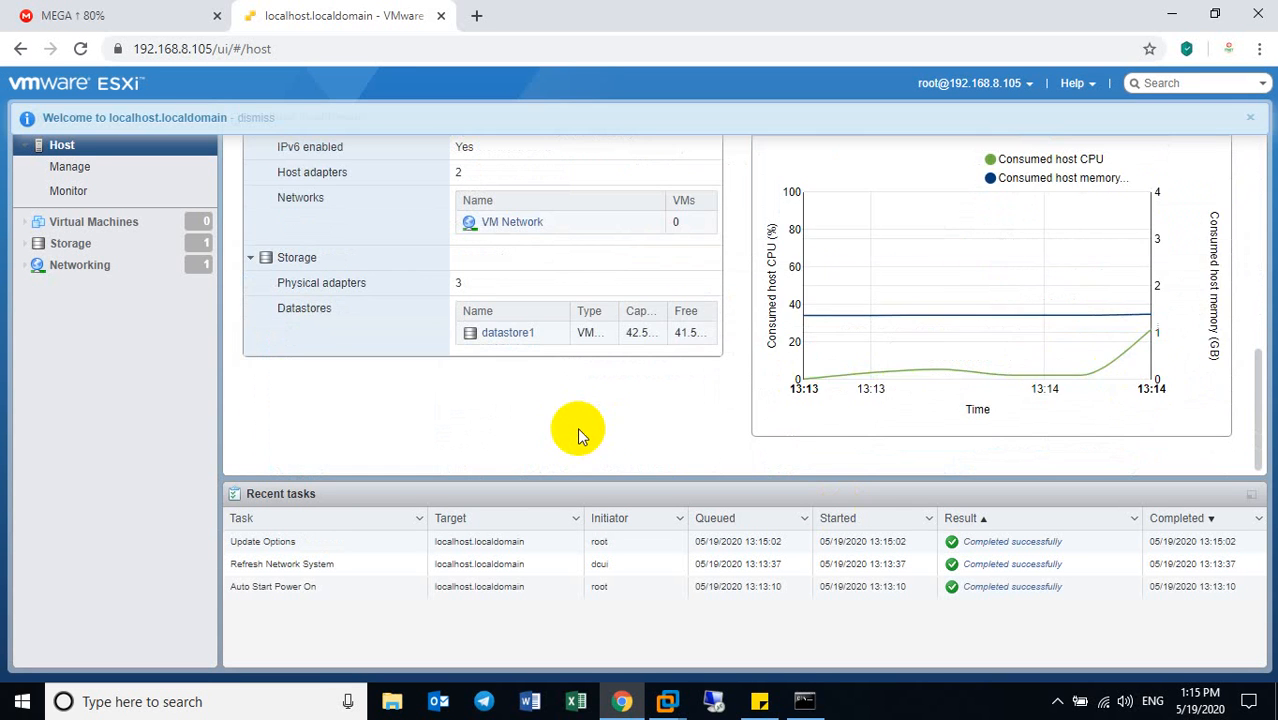
pyautogui.scroll(10, 579, 432)
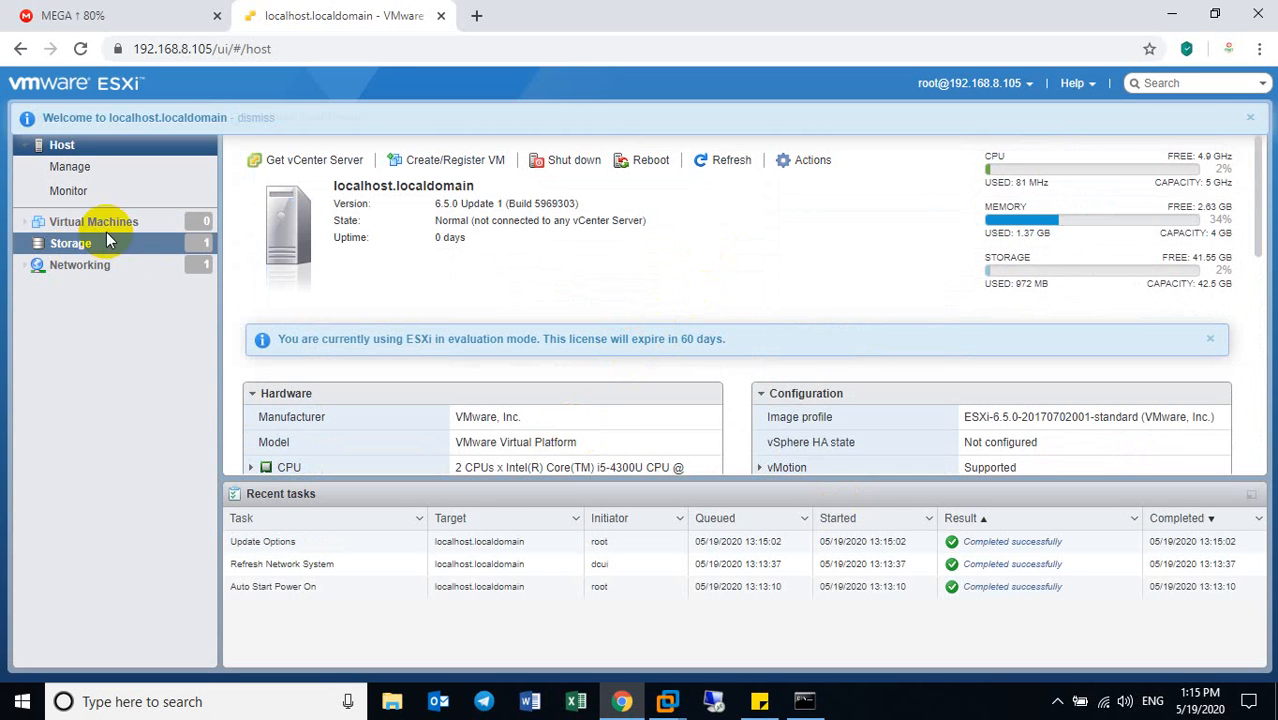
pyautogui.click(759, 701)
pyautogui.click(722, 260)
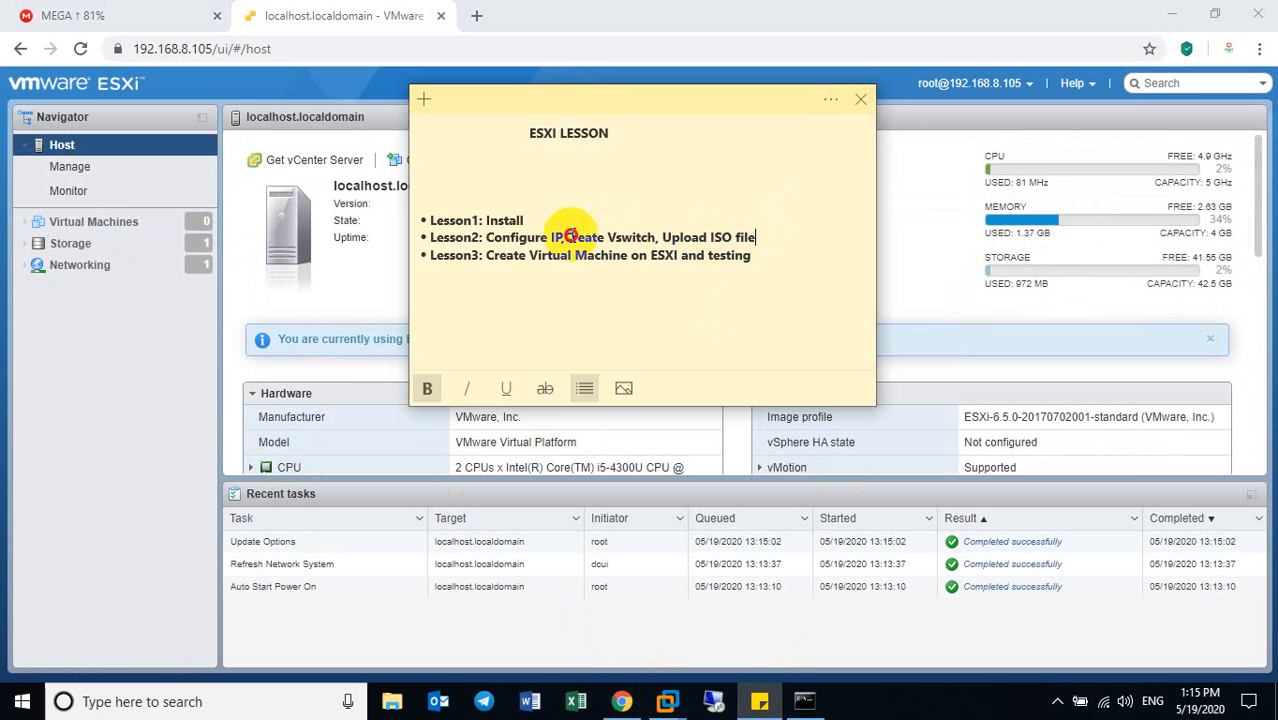
pyautogui.click(525, 237)
pyautogui.click(585, 237)
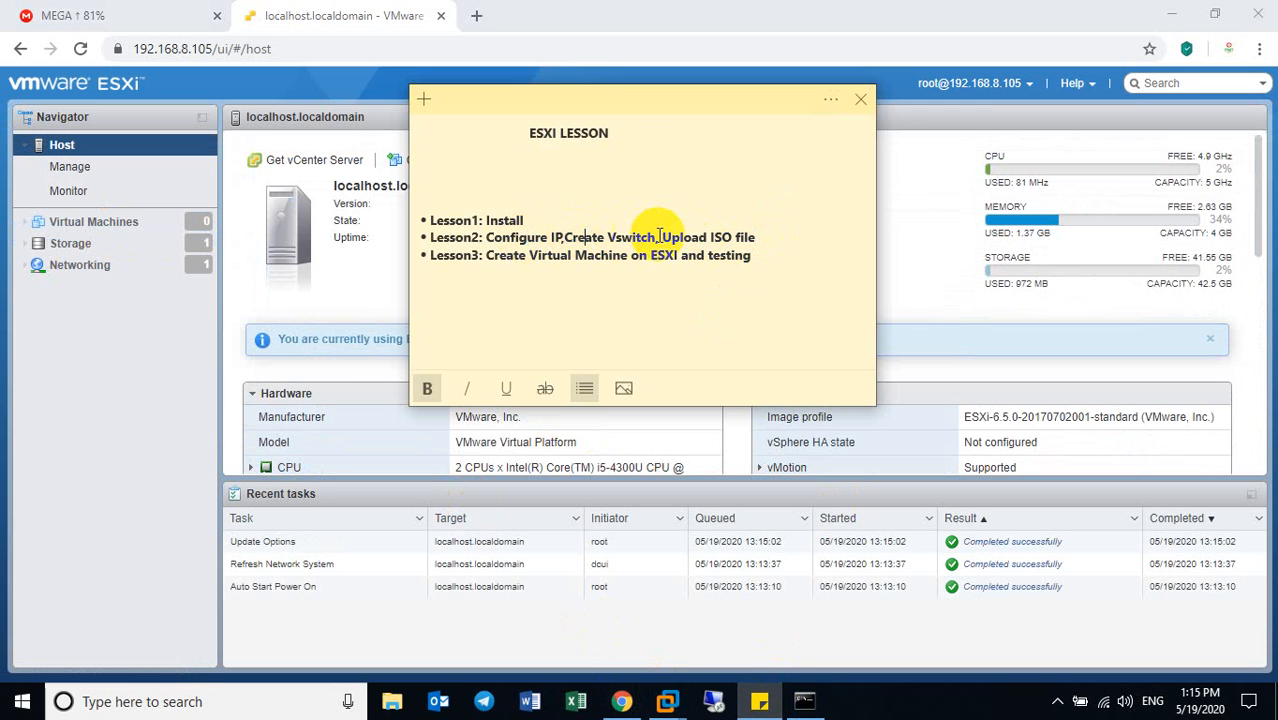
pyautogui.click(961, 167)
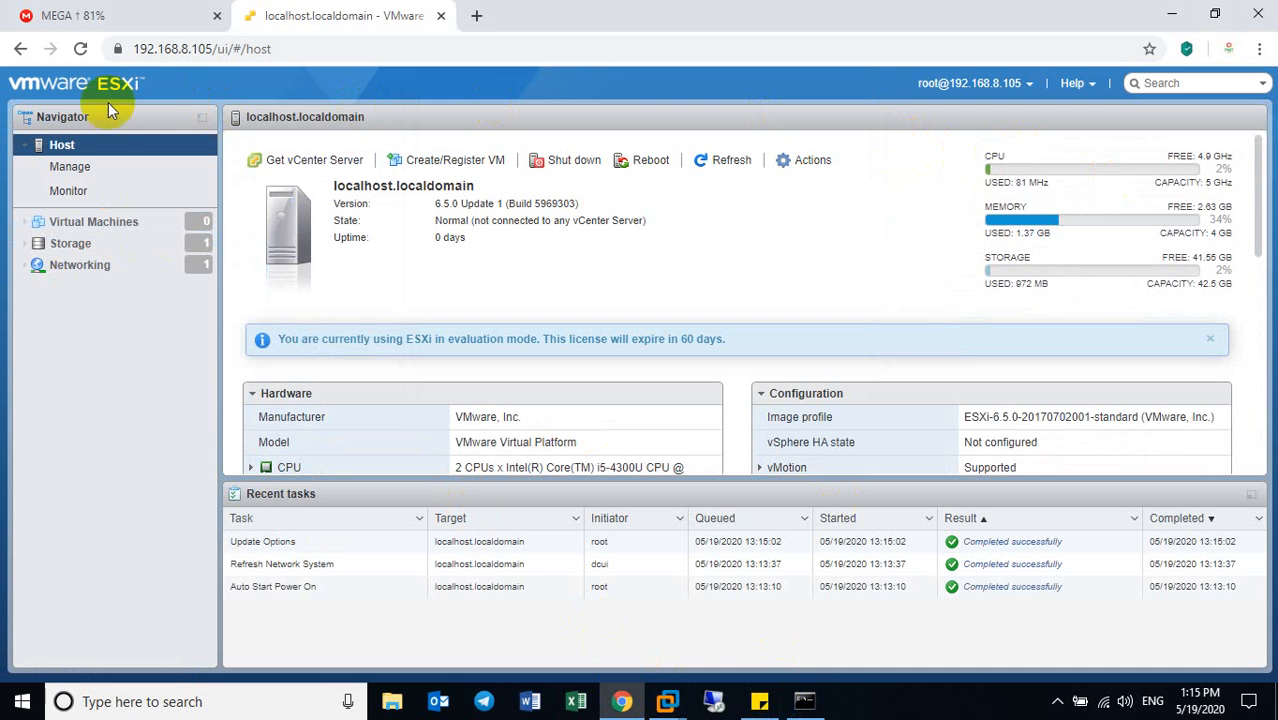
# Check the running ping to 192.168.8.105 and review the Lesson2 and Lesson3 topics in the ESXI LESSON sticky note
pyautogui.click(805, 701)
pyautogui.click(759, 701)
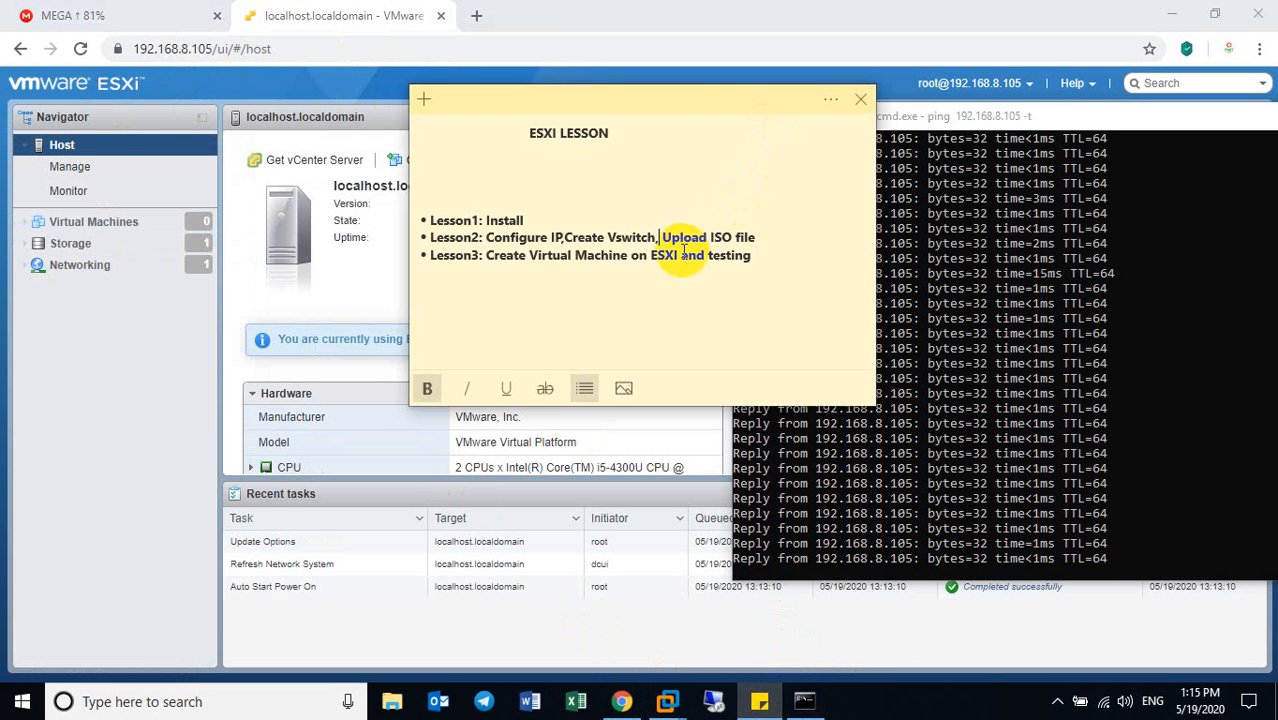
pyautogui.moveTo(762, 237); pyautogui.dragTo(663, 240)
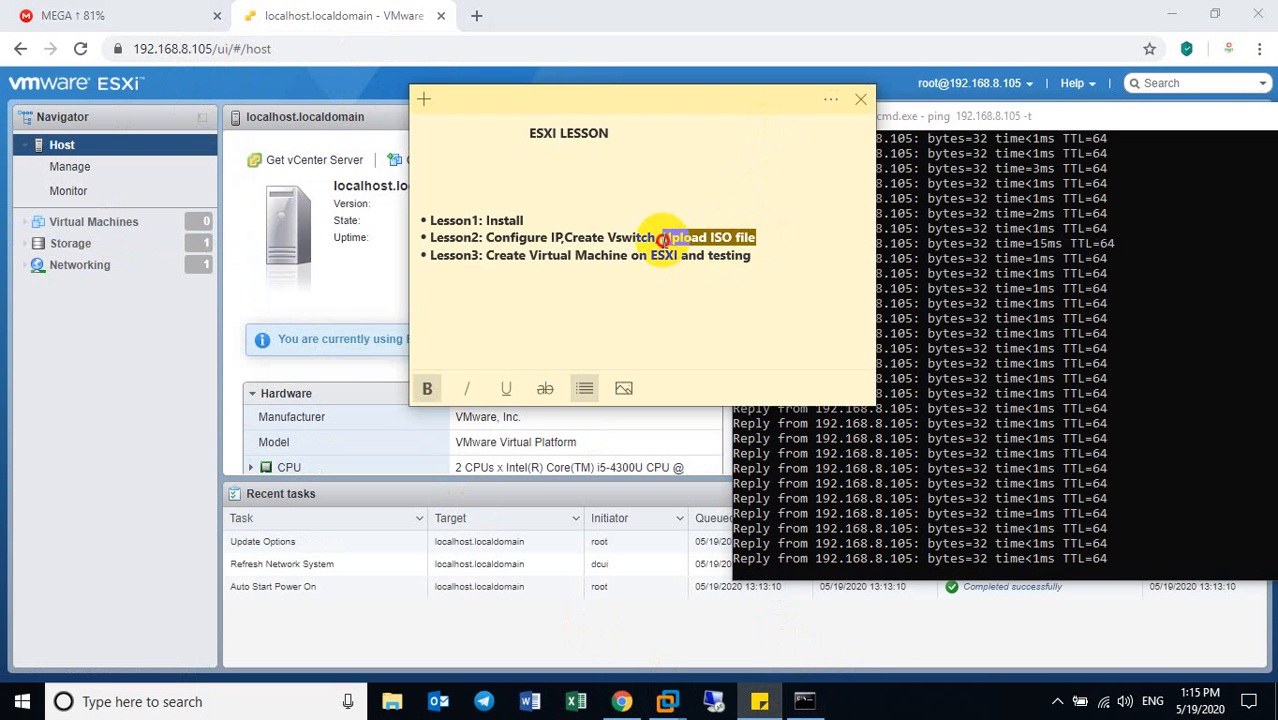
pyautogui.click(652, 237)
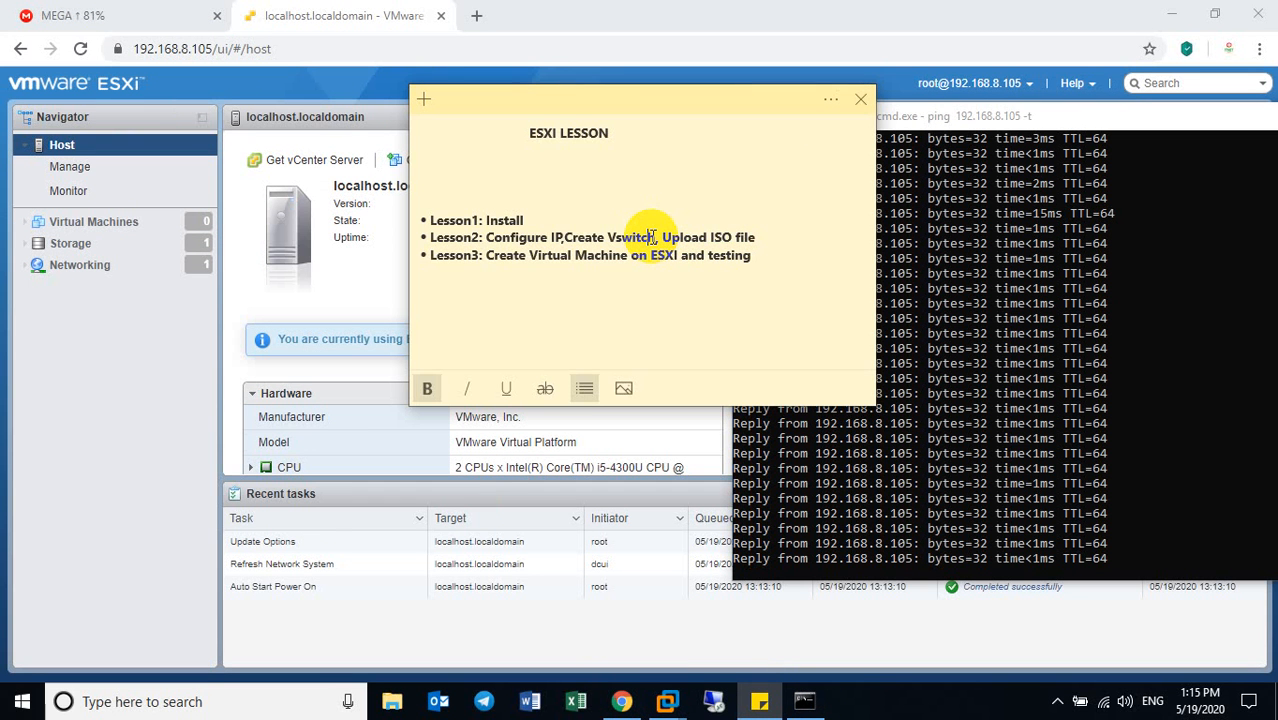
pyautogui.moveTo(651, 237); pyautogui.dragTo(571, 239)
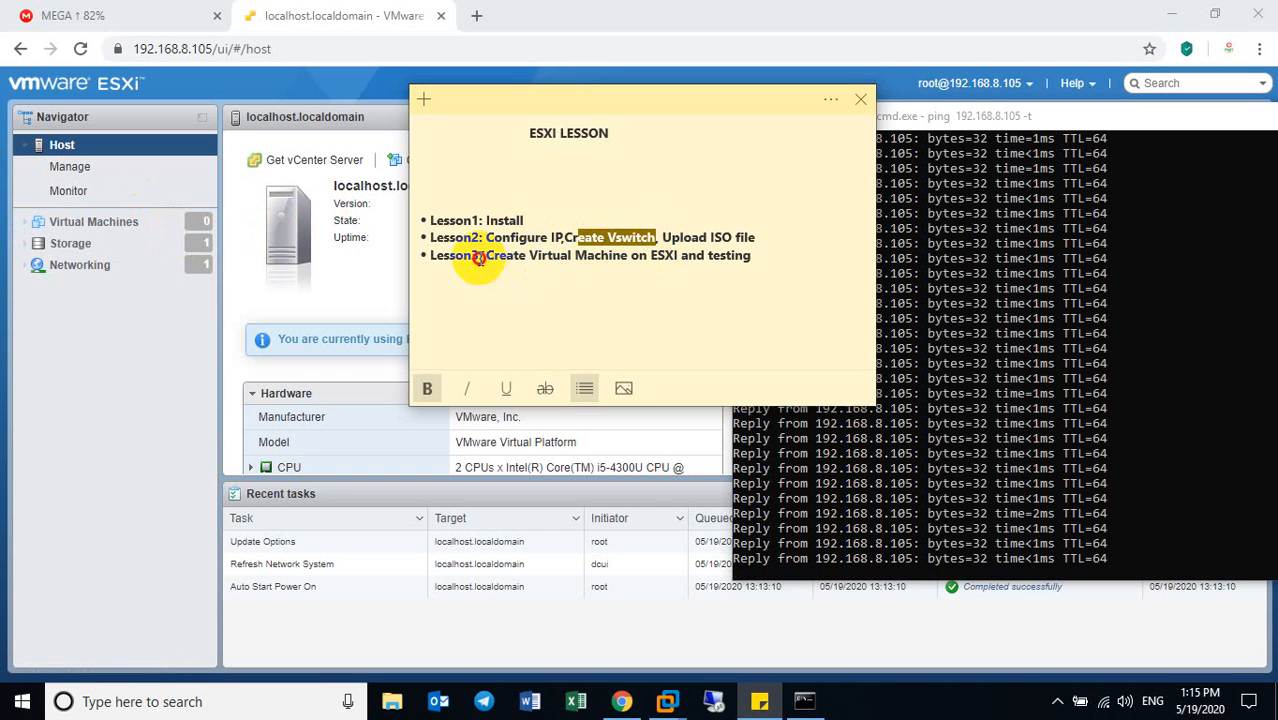
pyautogui.moveTo(479, 259); pyautogui.dragTo(566, 260)
pyautogui.click(633, 260)
pyautogui.moveTo(754, 259); pyautogui.dragTo(486, 259)
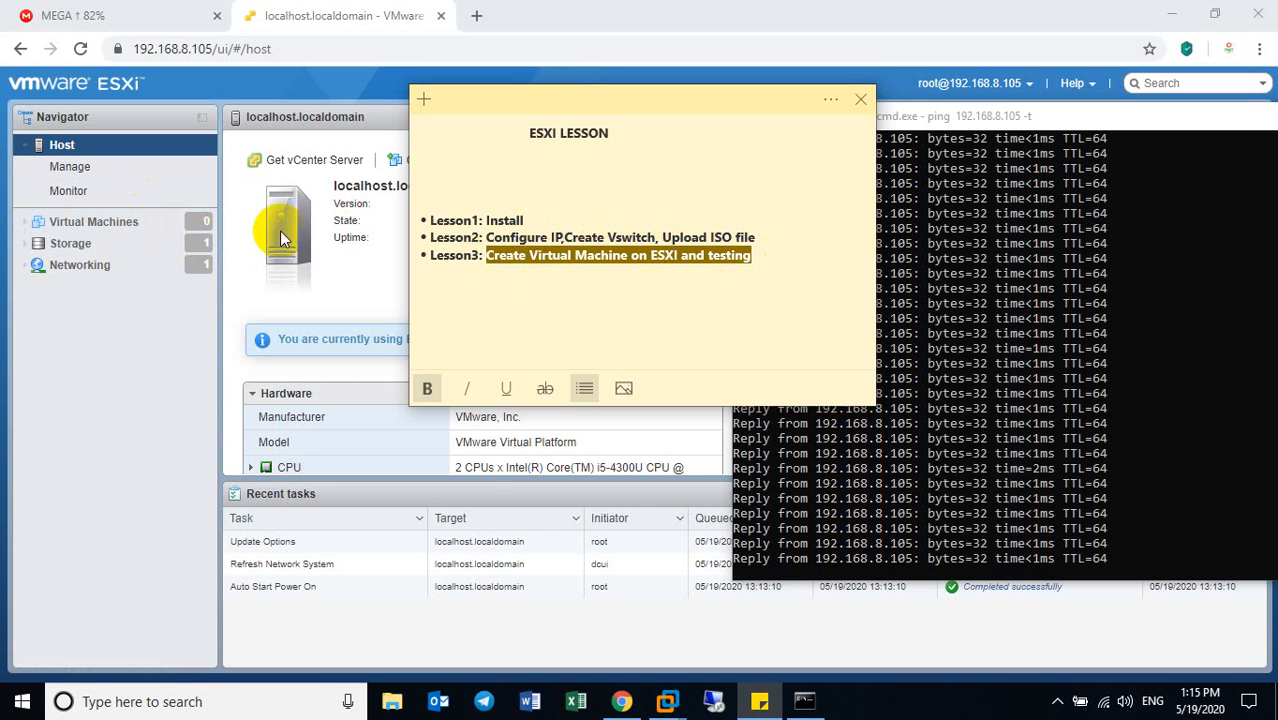
# Return to the host client and examine the Networking details on the host summary page
pyautogui.click(99, 314)
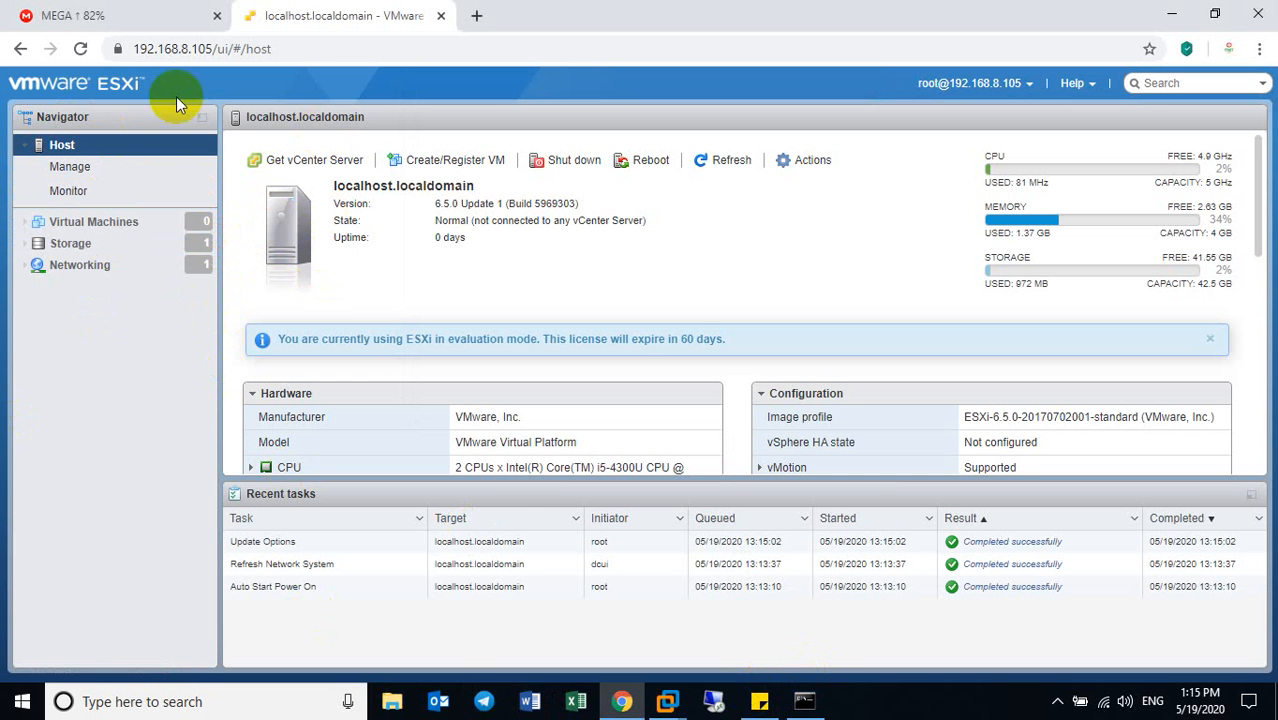
pyautogui.moveTo(667, 701)
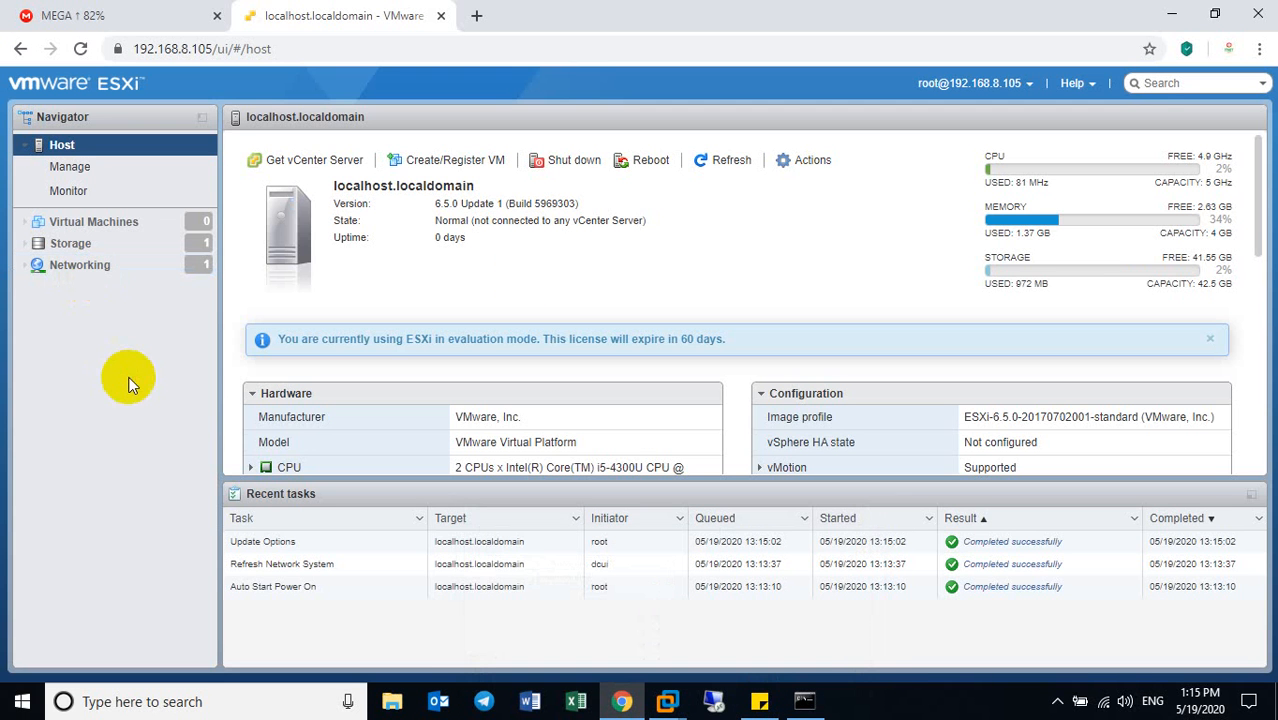
pyautogui.scroll(-4, 963, 445)
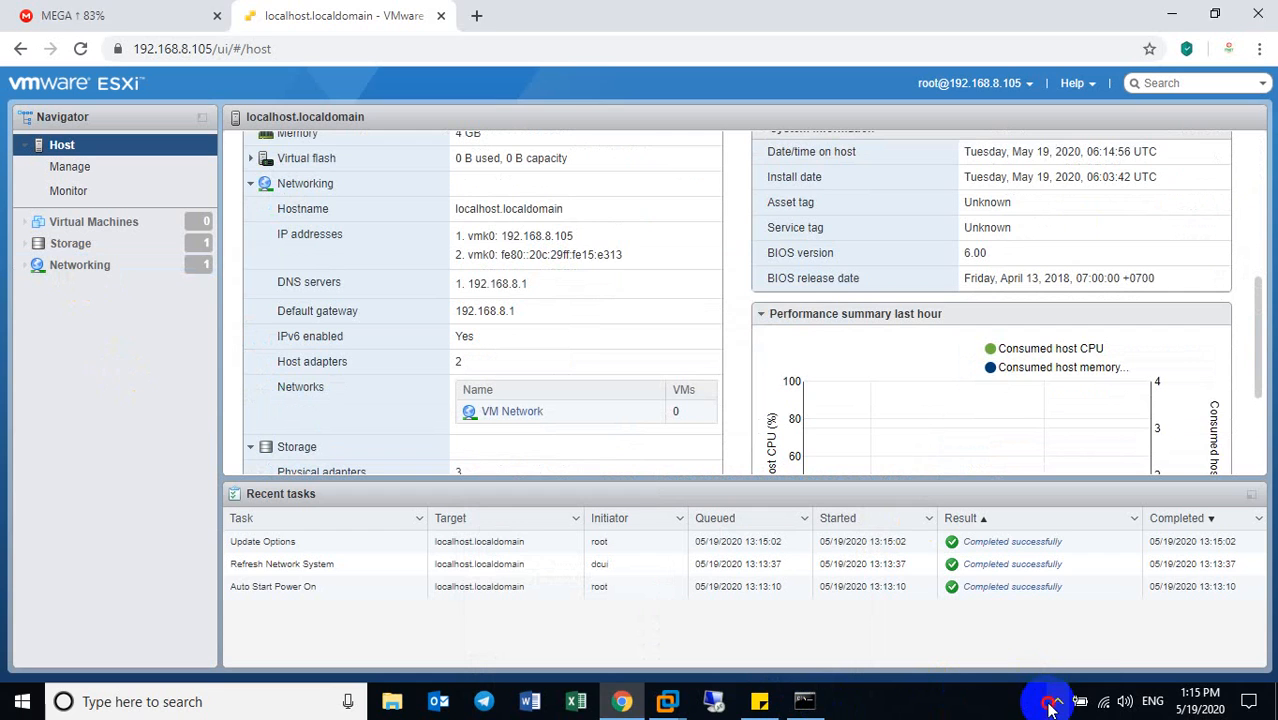